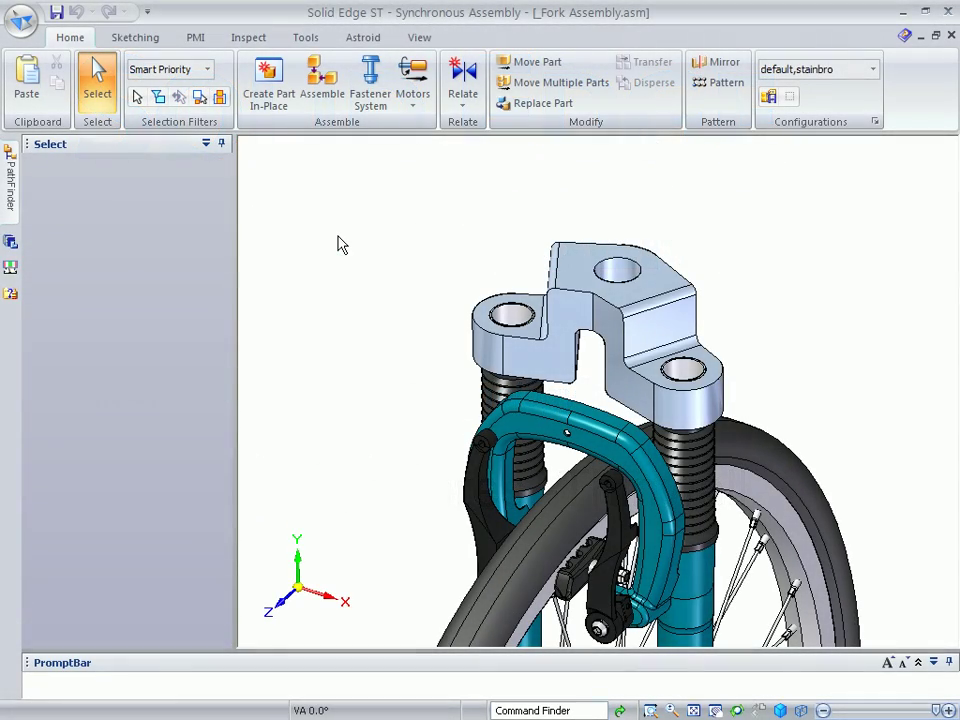
Open the fork crown part Tri-Bar.par for in-place editing and search the available commands for "shell".
{"action": "double_click", "coordinate": [592, 300]}
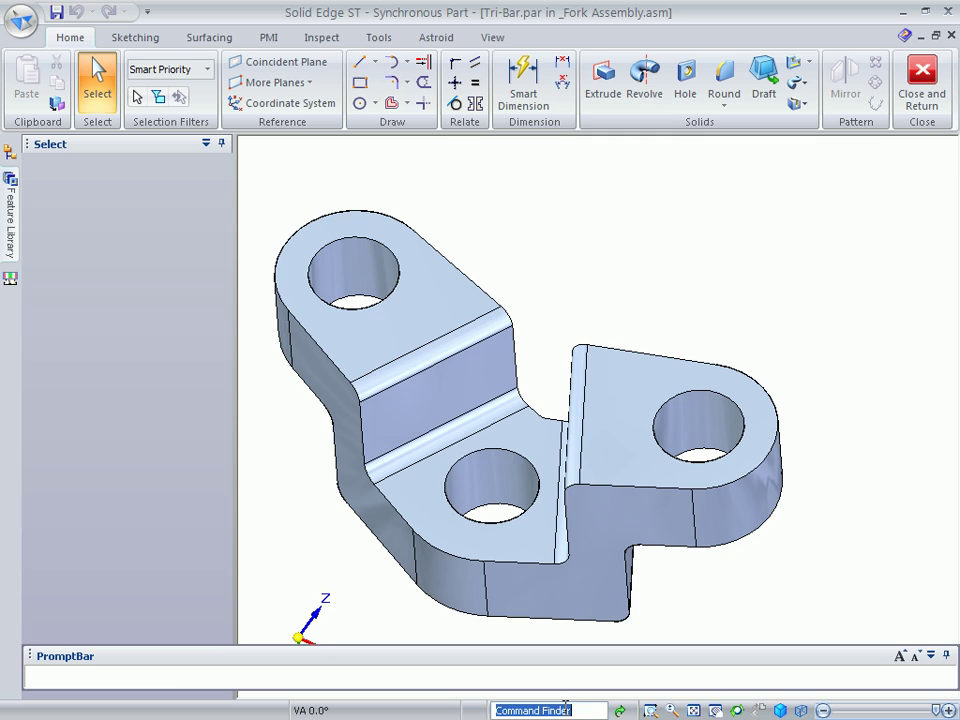
{"action": "type", "text": "shell"}
{"action": "key", "text": "Return"}
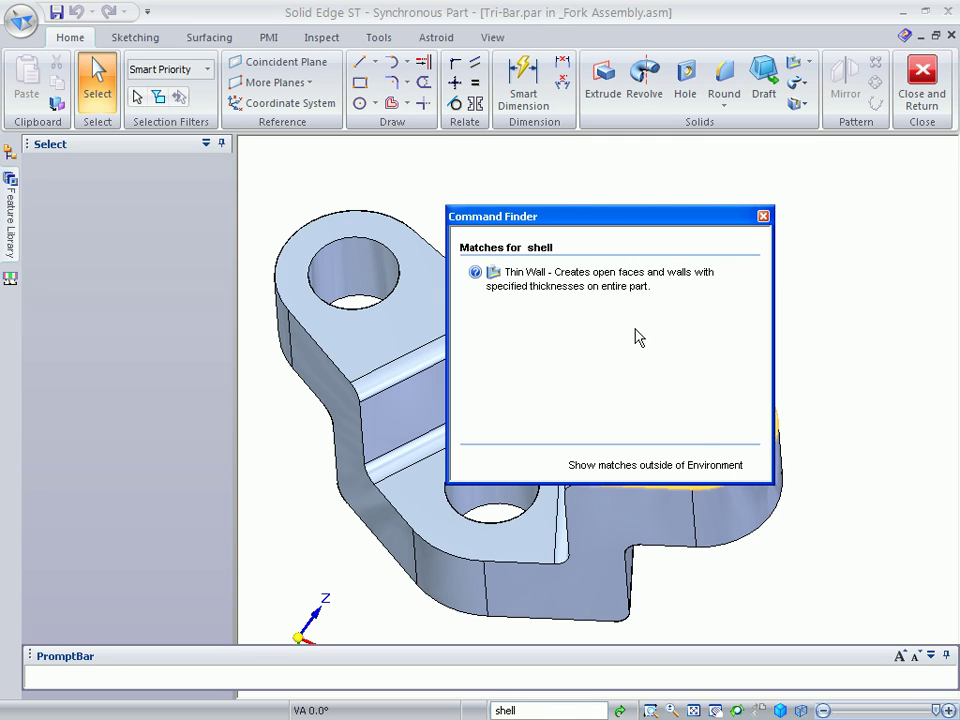
{"action": "mouse_move", "coordinate": [532, 286]}
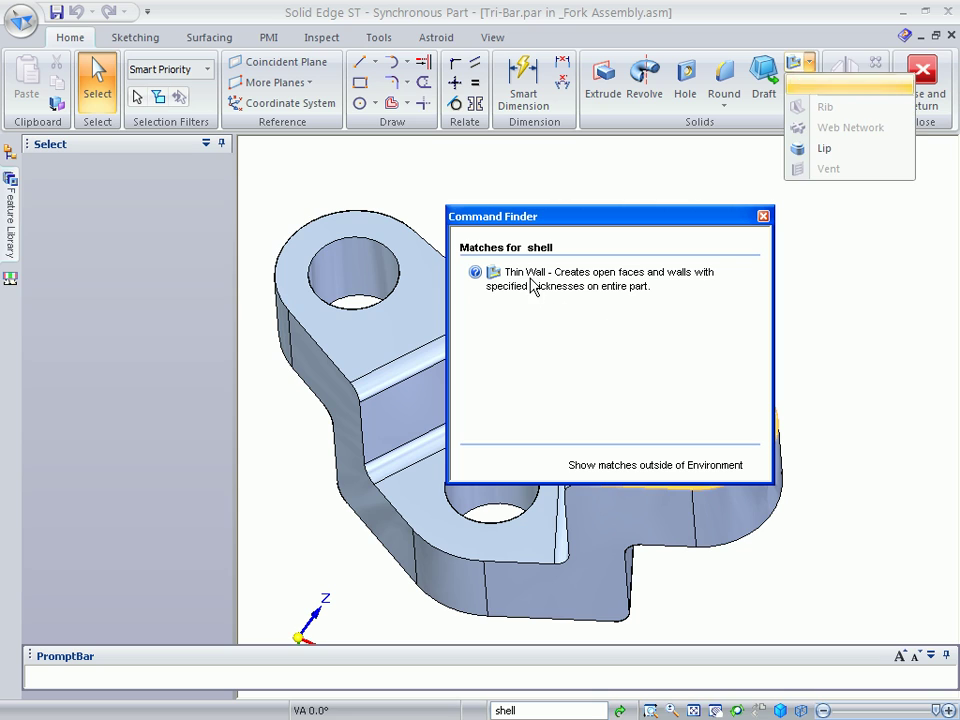
{"action": "left_click", "coordinate": [764, 217]}
Hollow the part with Thin Wall at 2 mm thickness, leaving the upper arm's top face and its tangent chain open.
{"action": "left_click", "coordinate": [422, 320]}
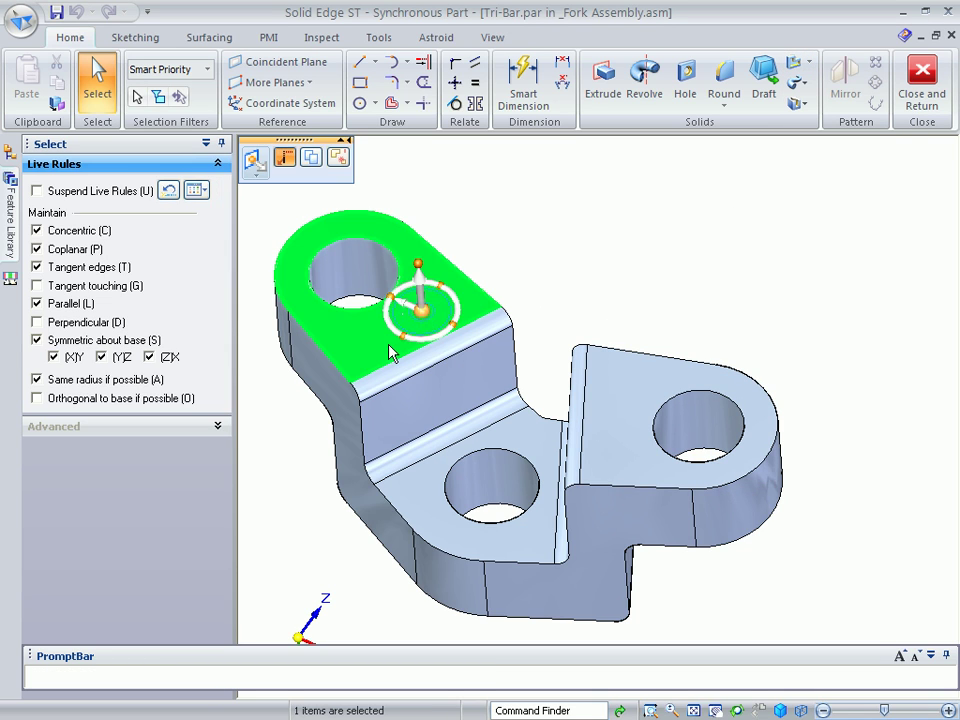
{"action": "right_click", "coordinate": [369, 338]}
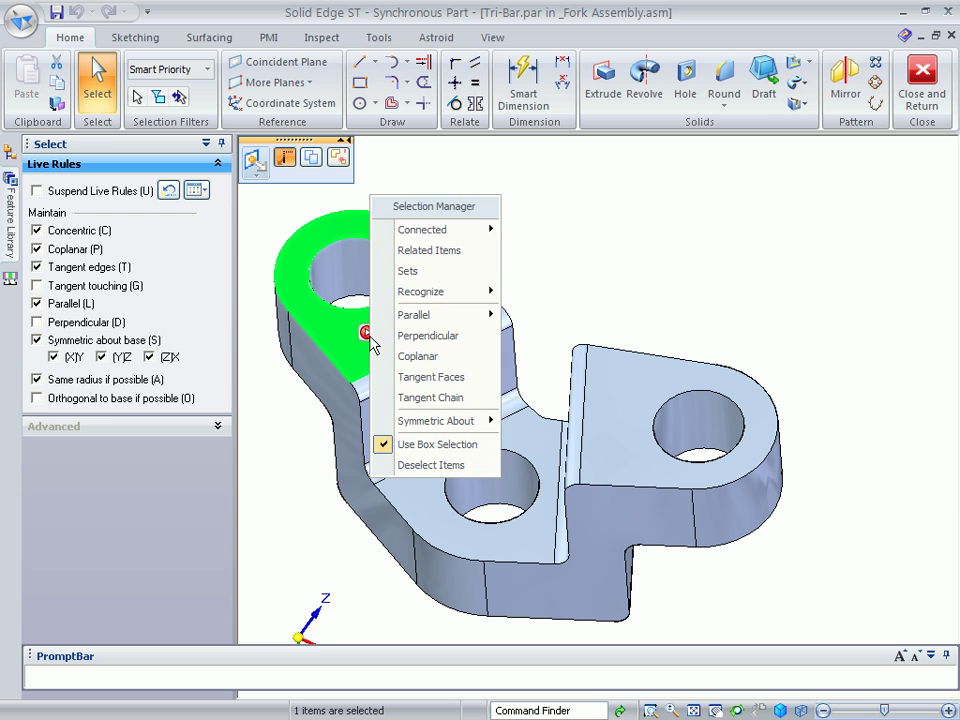
{"action": "left_click", "coordinate": [398, 398]}
{"action": "left_click", "coordinate": [795, 62]}
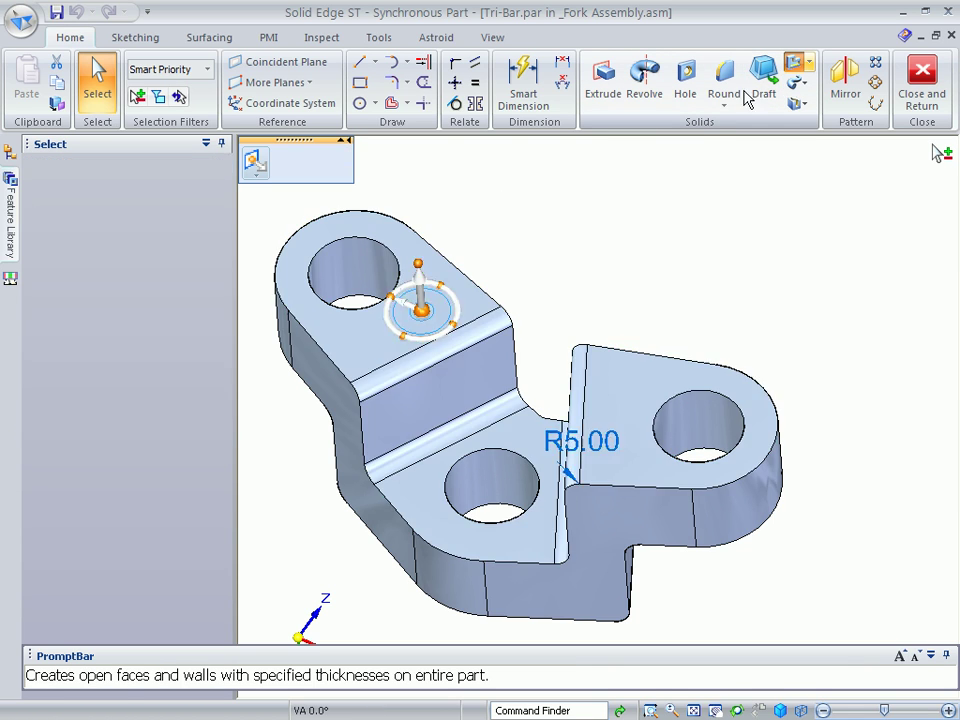
{"action": "type", "text": "2"}
{"action": "key", "text": "Return"}
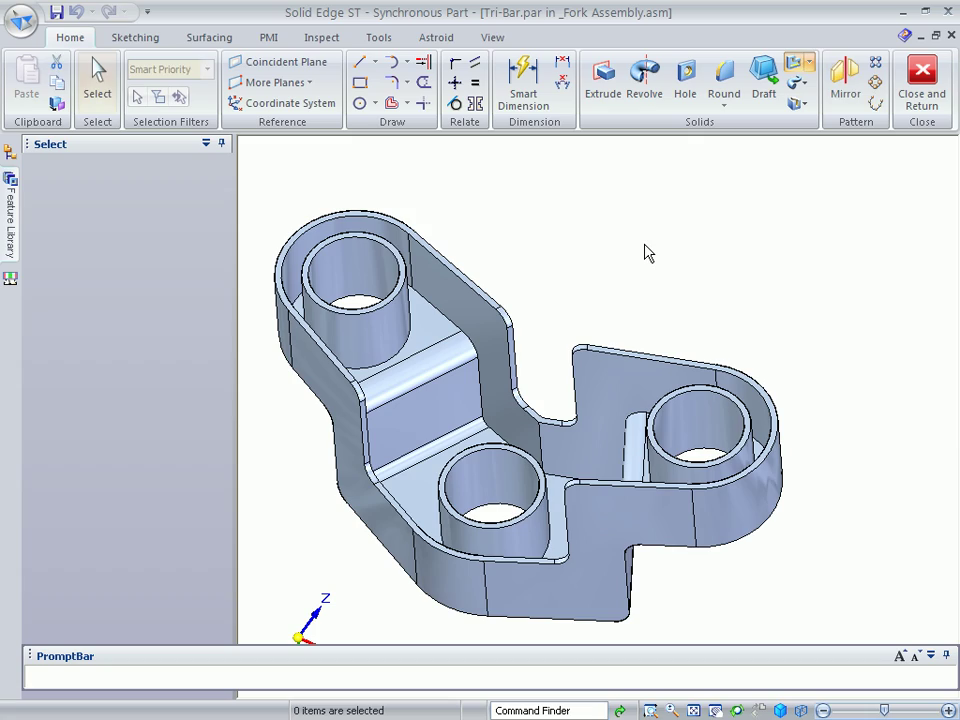
Set the wall thickness around the central hole to 6 mm by editing the boss's thickness dimension.
{"action": "scroll", "coordinate": [741, 493], "scroll_direction": "up", "scroll_amount": 5}
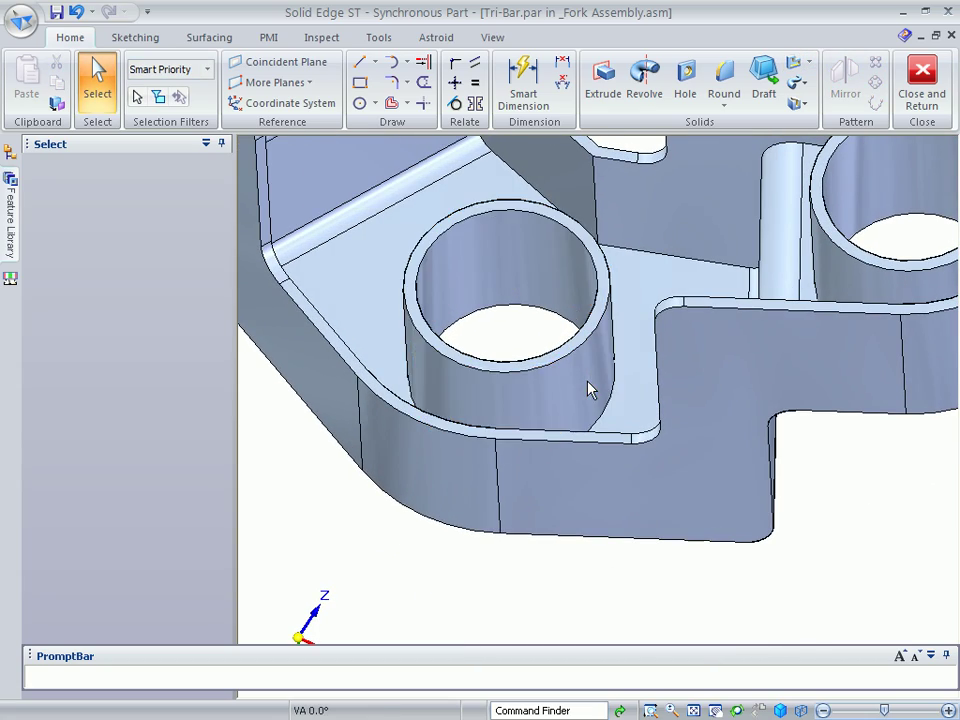
{"action": "left_click", "coordinate": [589, 390]}
{"action": "left_click", "coordinate": [649, 306]}
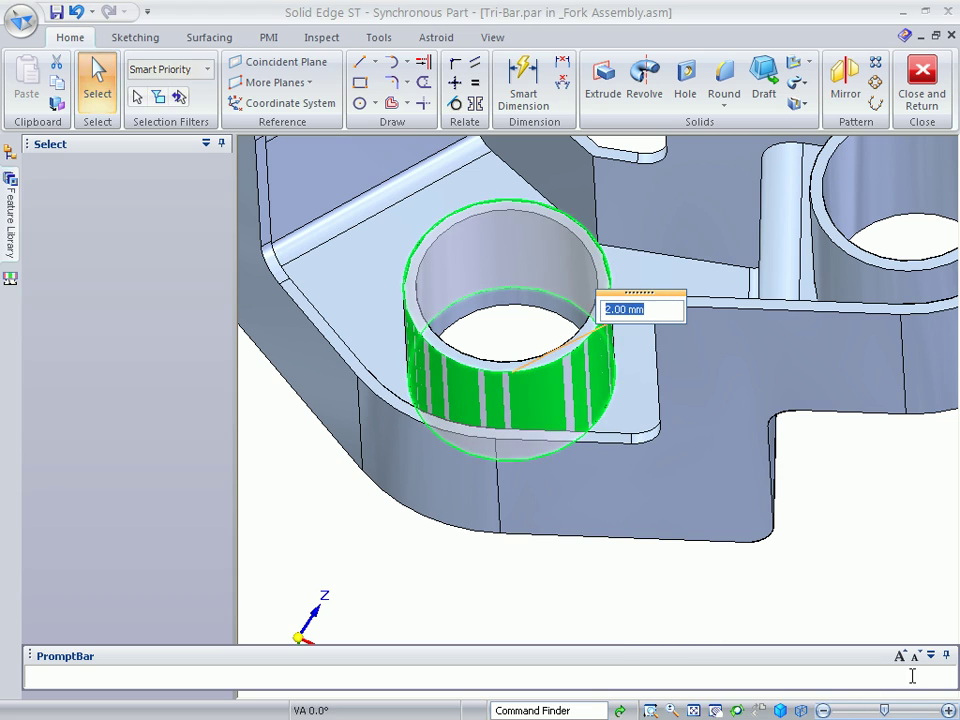
{"action": "type", "text": "6"}
{"action": "key", "text": "Return"}
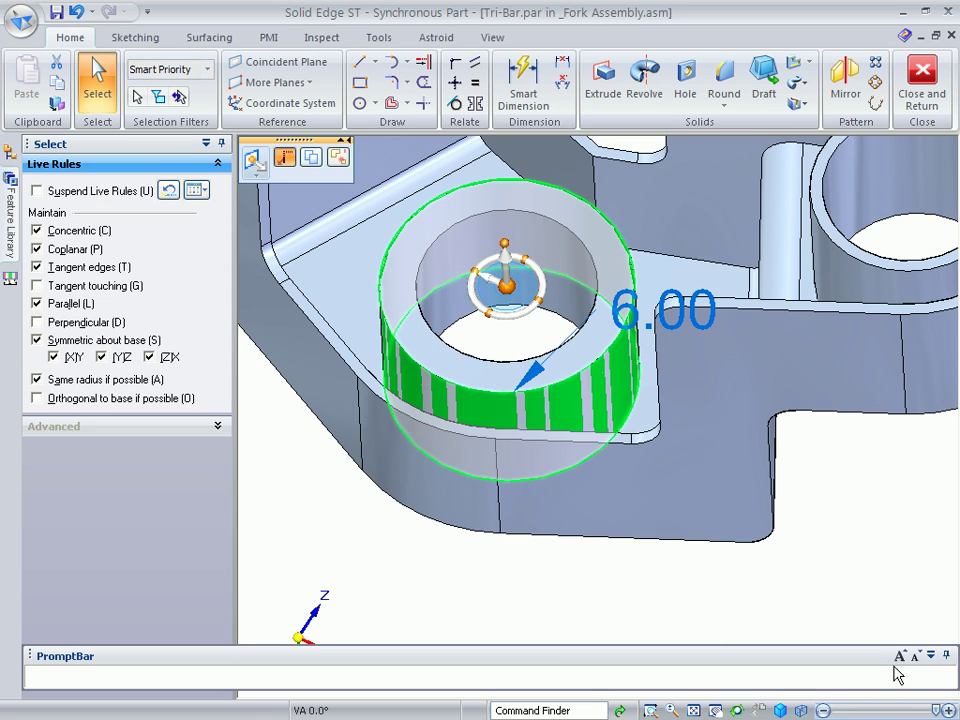
{"action": "left_click", "coordinate": [838, 601]}
Insert Web Network Sketch.par from the feature library and center the crossing lines on the central boss.
{"action": "left_click", "coordinate": [694, 710]}
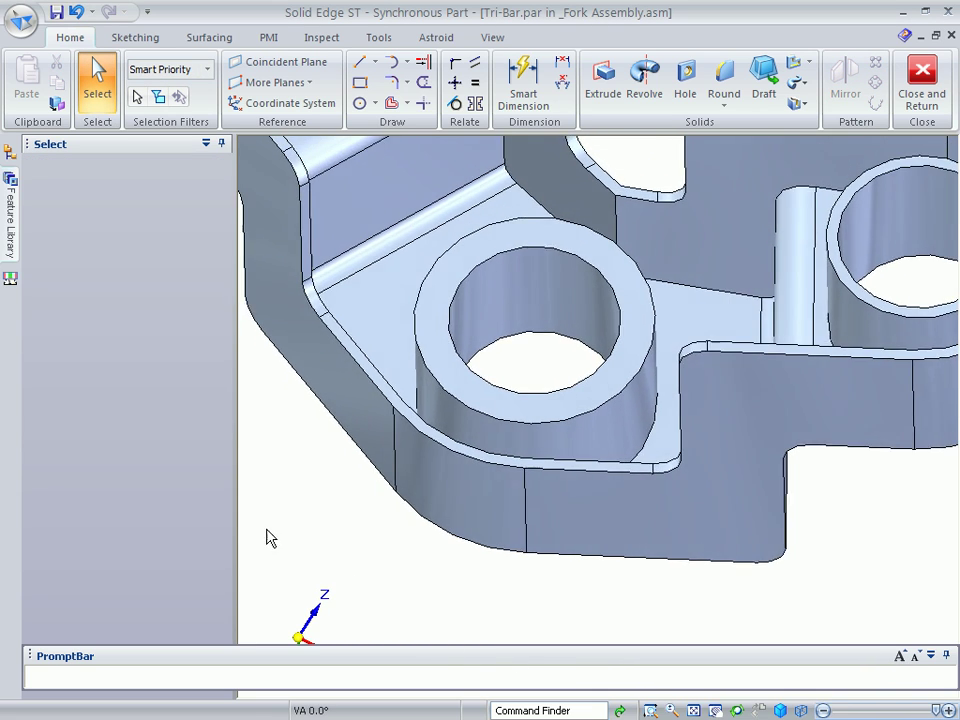
{"action": "left_click", "coordinate": [10, 214]}
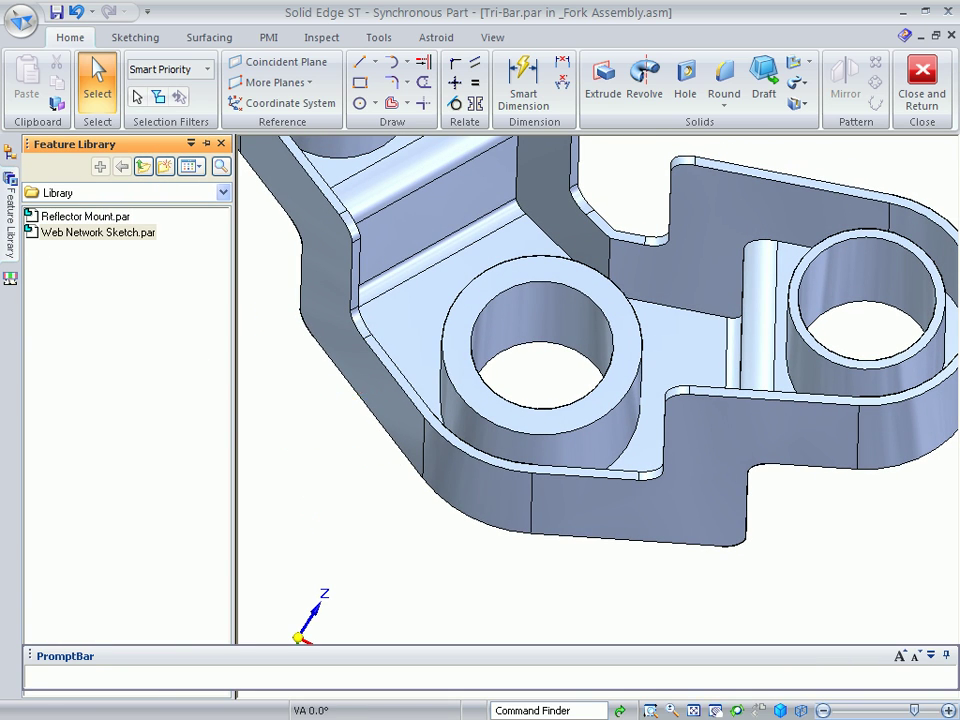
{"action": "mouse_move", "coordinate": [322, 397]}
{"action": "left_mouse_down"}
{"action": "mouse_move", "coordinate": [459, 344]}
{"action": "mouse_move", "coordinate": [459, 327]}
{"action": "left_mouse_up"}
{"action": "left_click", "coordinate": [470, 315]}
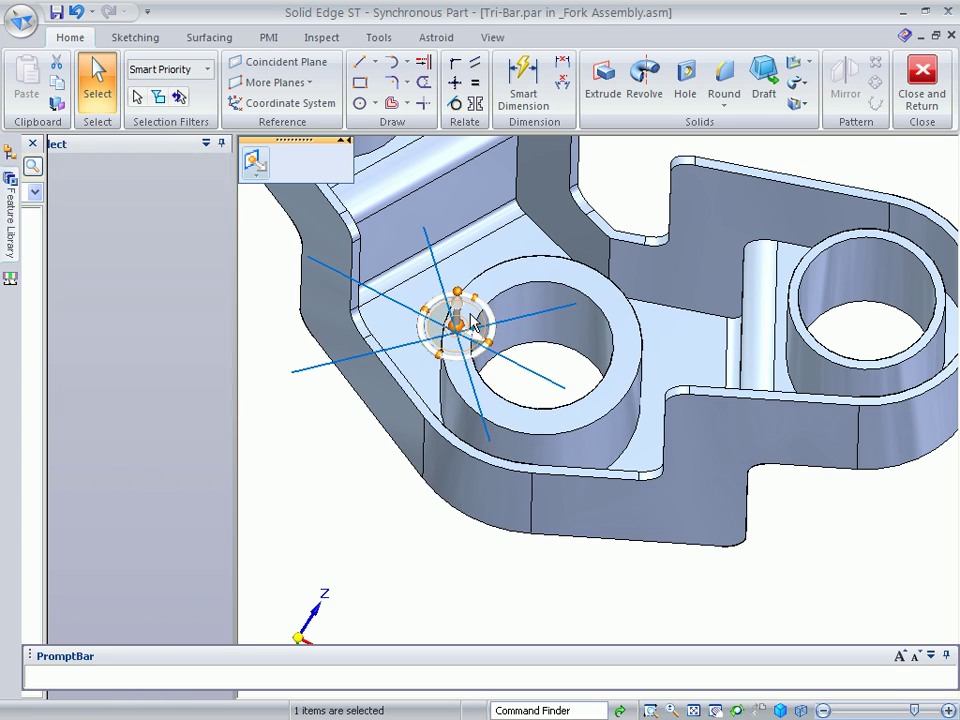
{"action": "left_click", "coordinate": [490, 299]}
{"action": "left_click", "coordinate": [402, 458]}
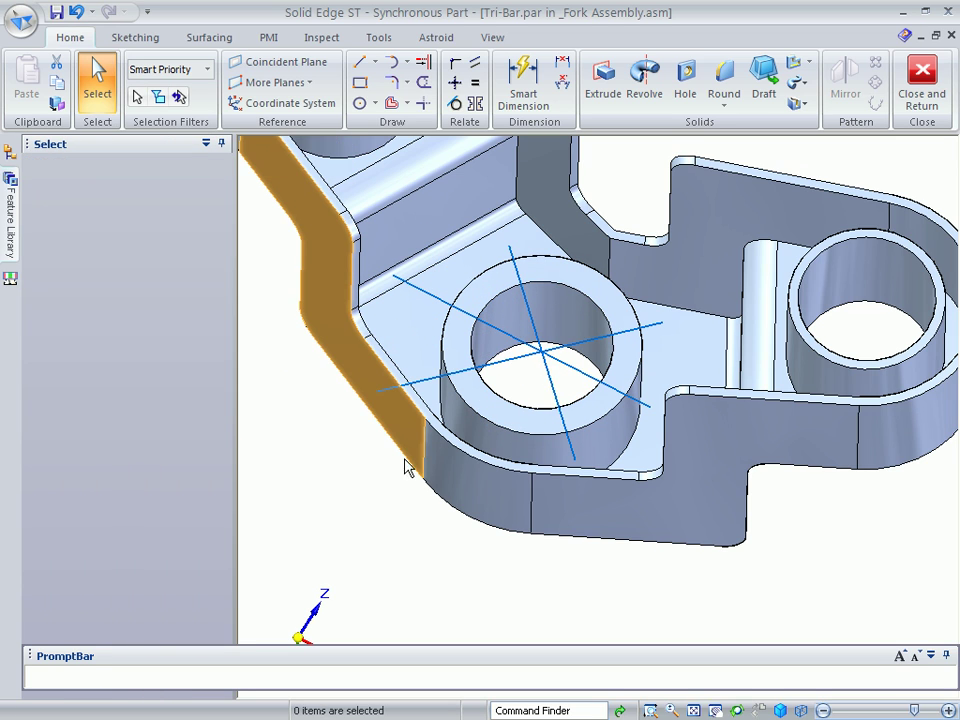
Create a Web Network from the crossing sketch lines with 2.00 mm thickness, extended to the next faces.
{"action": "left_click", "coordinate": [809, 65]}
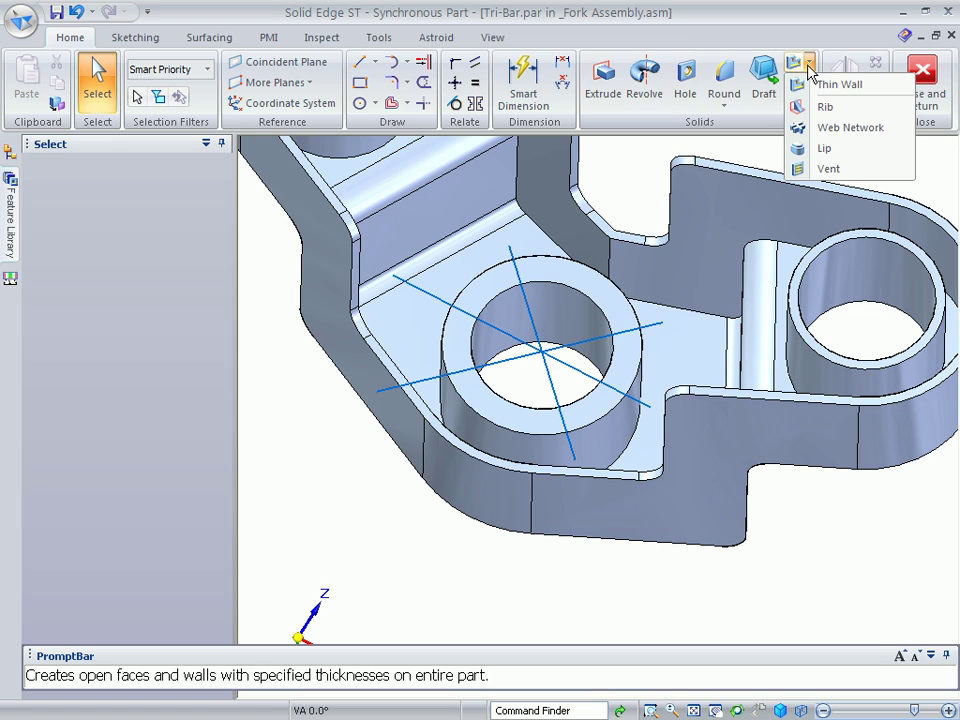
{"action": "left_click", "coordinate": [840, 128]}
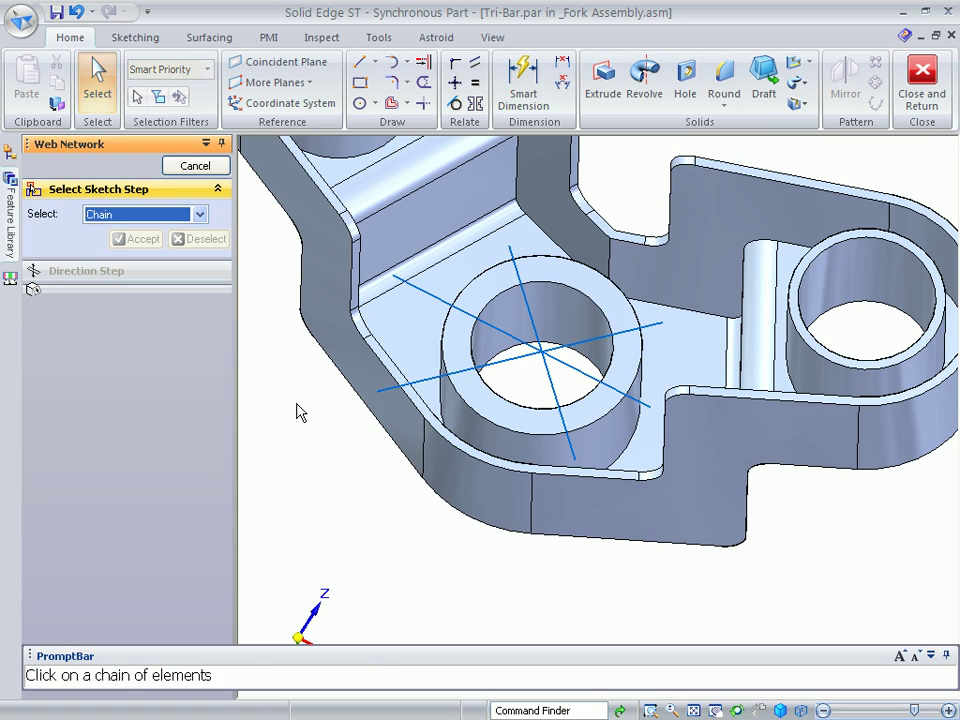
{"action": "right_click", "coordinate": [484, 557]}
{"action": "left_click", "coordinate": [139, 373]}
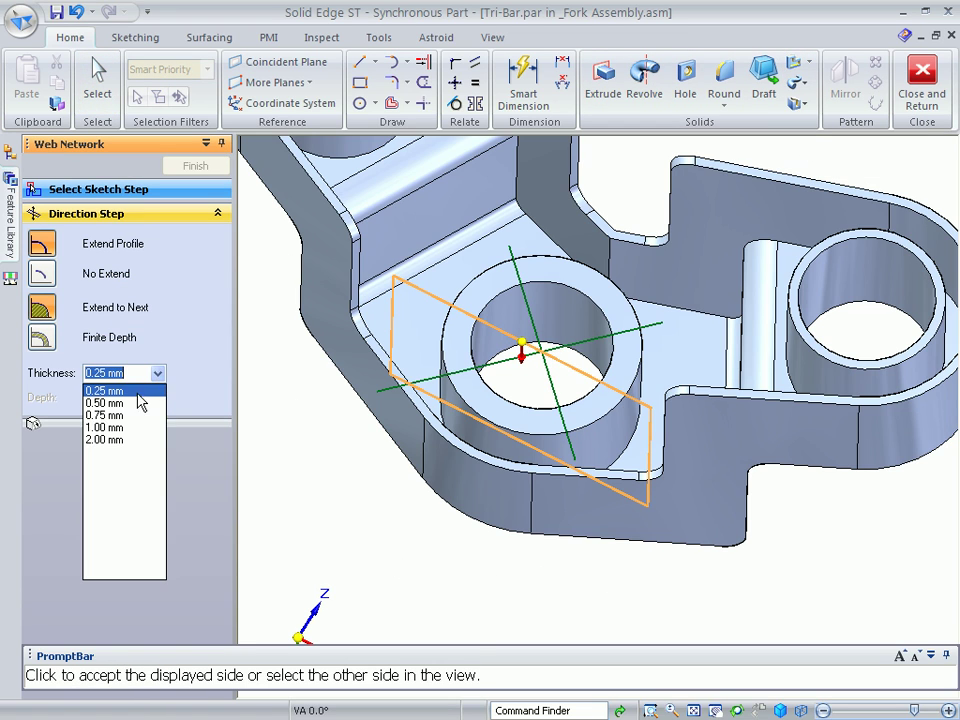
{"action": "left_click", "coordinate": [113, 440]}
{"action": "left_click", "coordinate": [373, 508]}
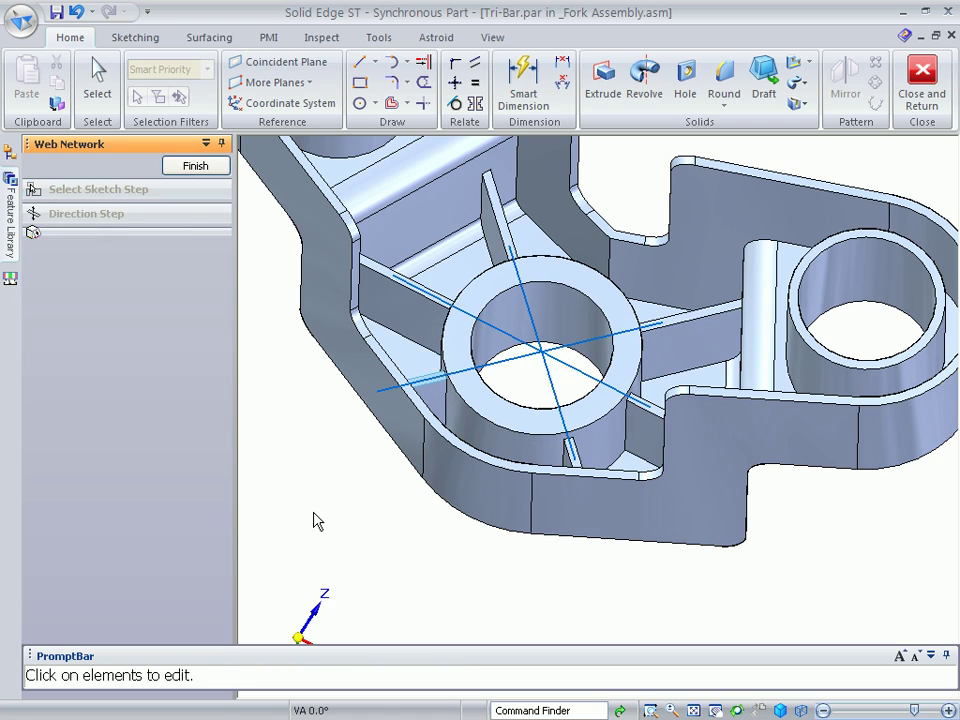
{"action": "key", "text": "Escape"}
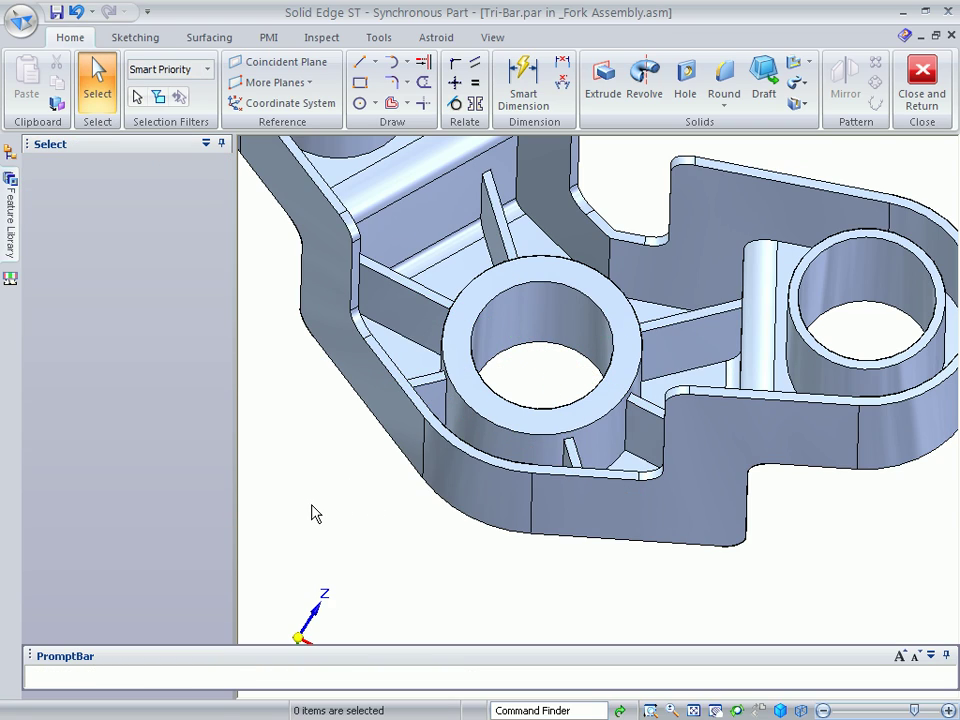
Rotate the vertical step face below the side arm about its upper edge into a slope.
{"action": "middle_click_drag", "start_coordinate": [312, 513], "coordinate": [688, 536]}
{"action": "left_click", "coordinate": [690, 538]}
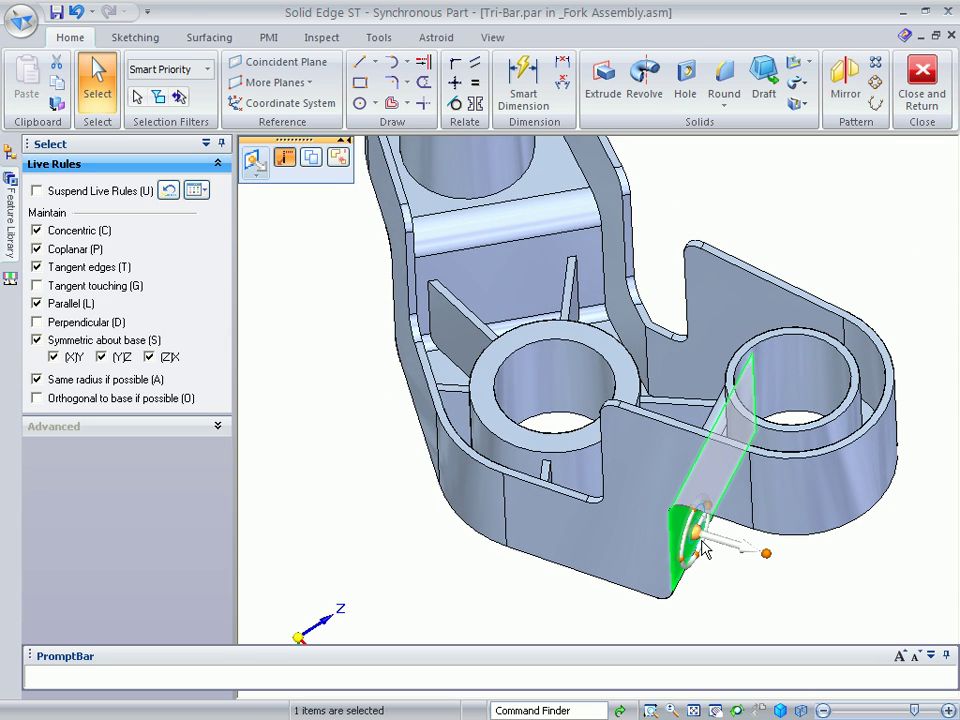
{"action": "left_click_drag", "start_coordinate": [697, 532], "coordinate": [676, 505]}
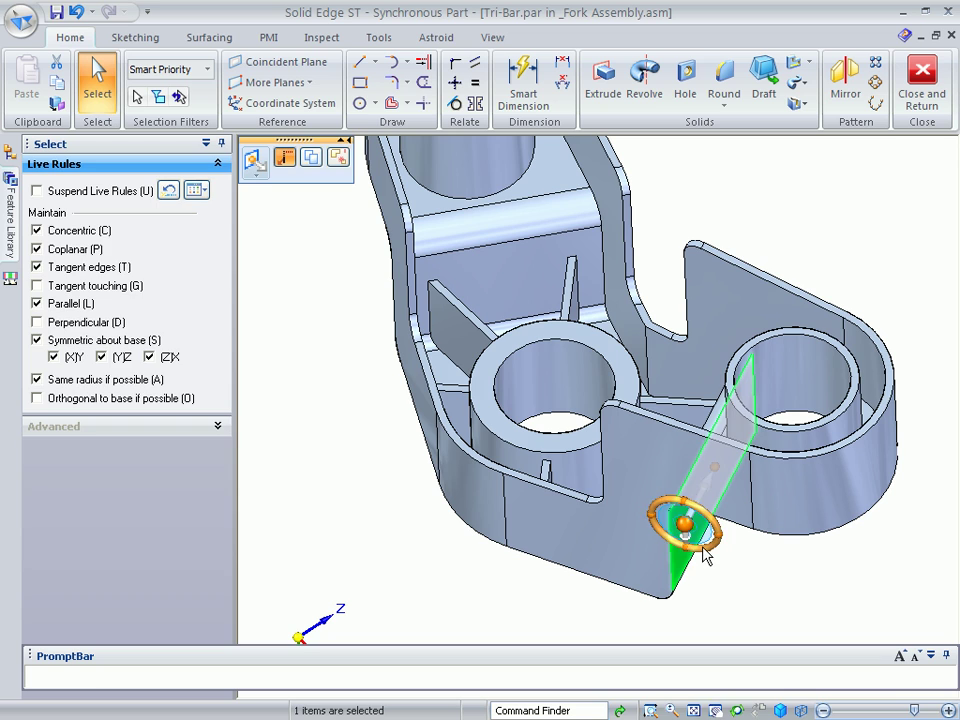
{"action": "left_click_drag", "start_coordinate": [705, 556], "coordinate": [632, 636]}
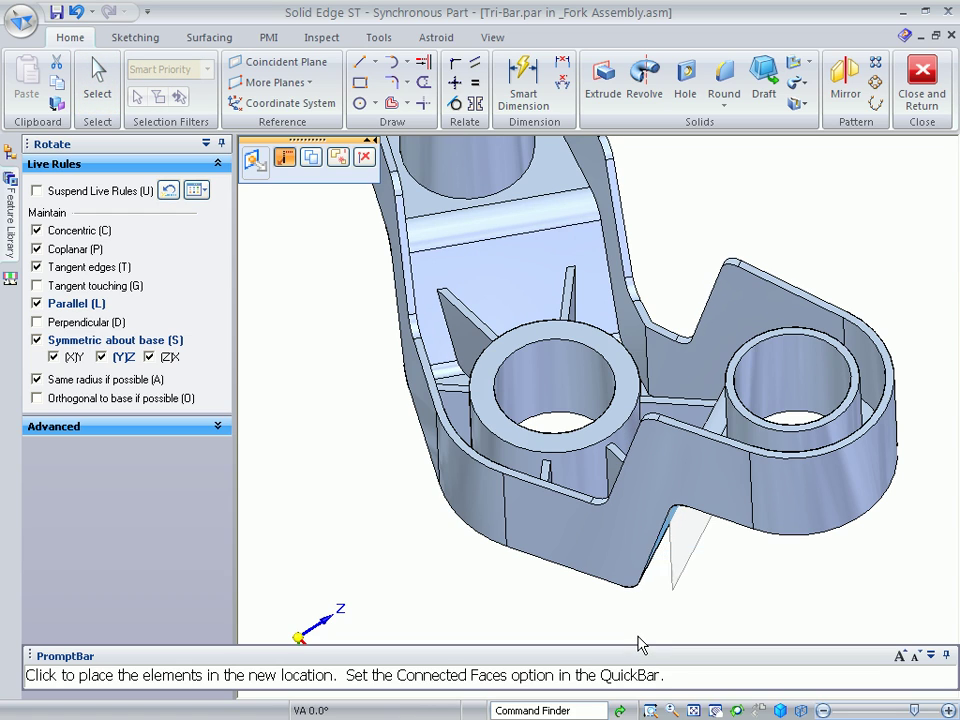
{"action": "left_click", "coordinate": [641, 645]}
{"action": "left_click", "coordinate": [343, 566]}
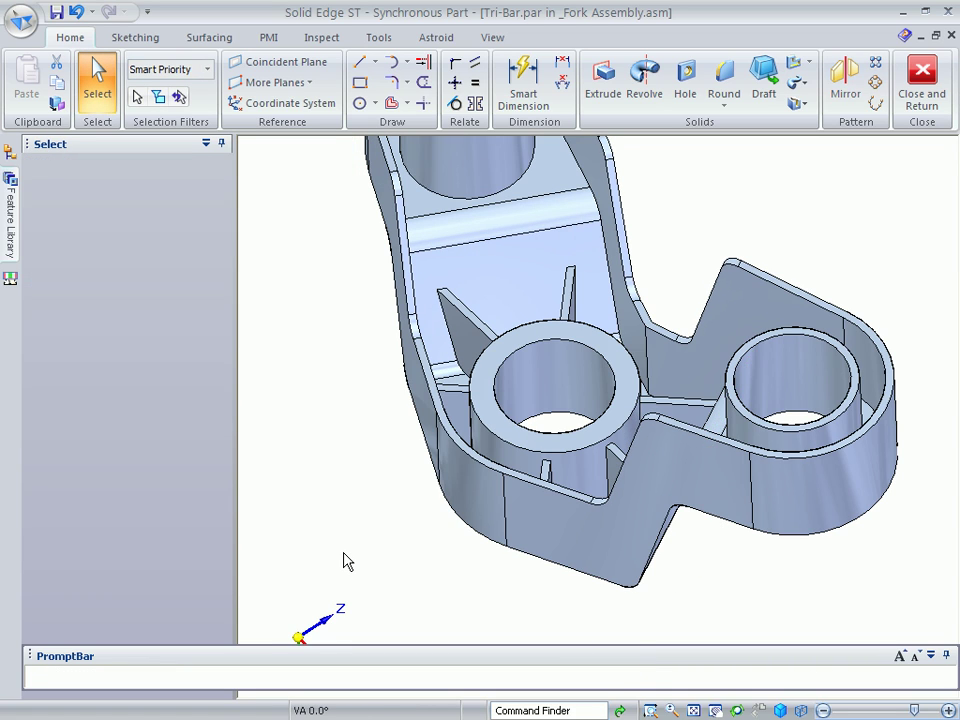
Move the sloped inner wall face beside the central boss by about 2 mm.
{"action": "middle_click_drag", "start_coordinate": [337, 555], "coordinate": [527, 343]}
{"action": "left_click", "coordinate": [527, 343]}
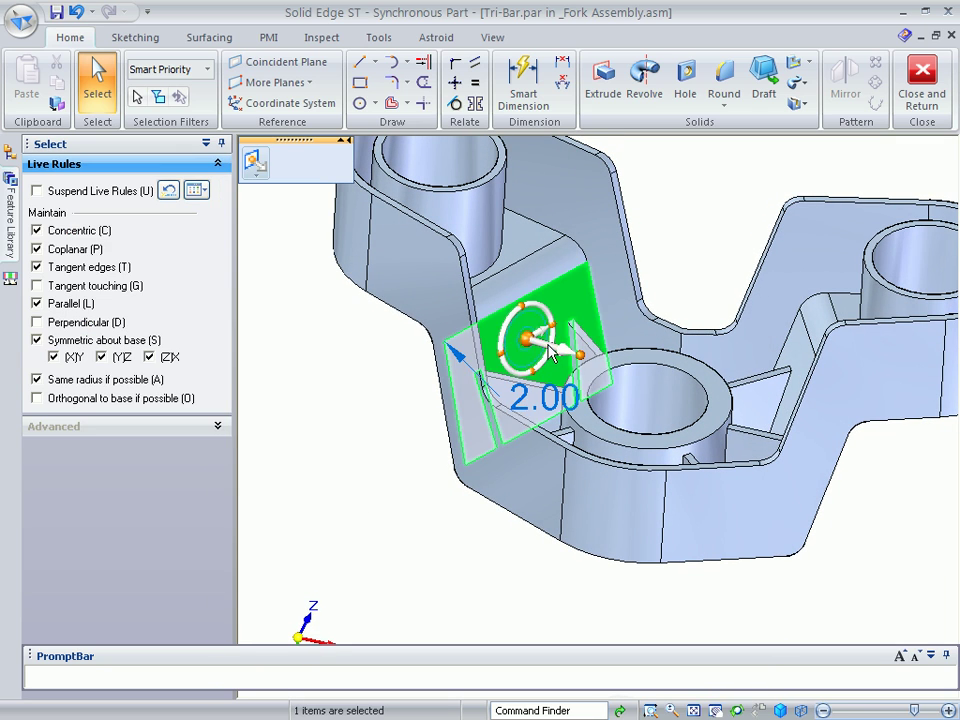
{"action": "left_click", "coordinate": [543, 350]}
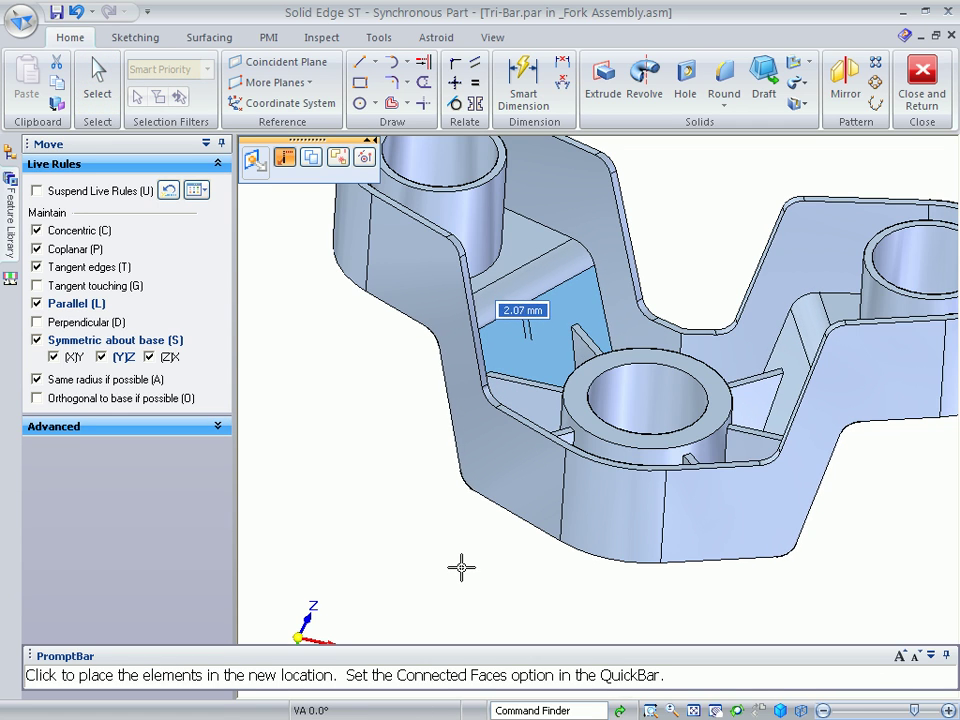
{"action": "key", "text": "Escape"}
{"action": "key", "text": "Escape"}
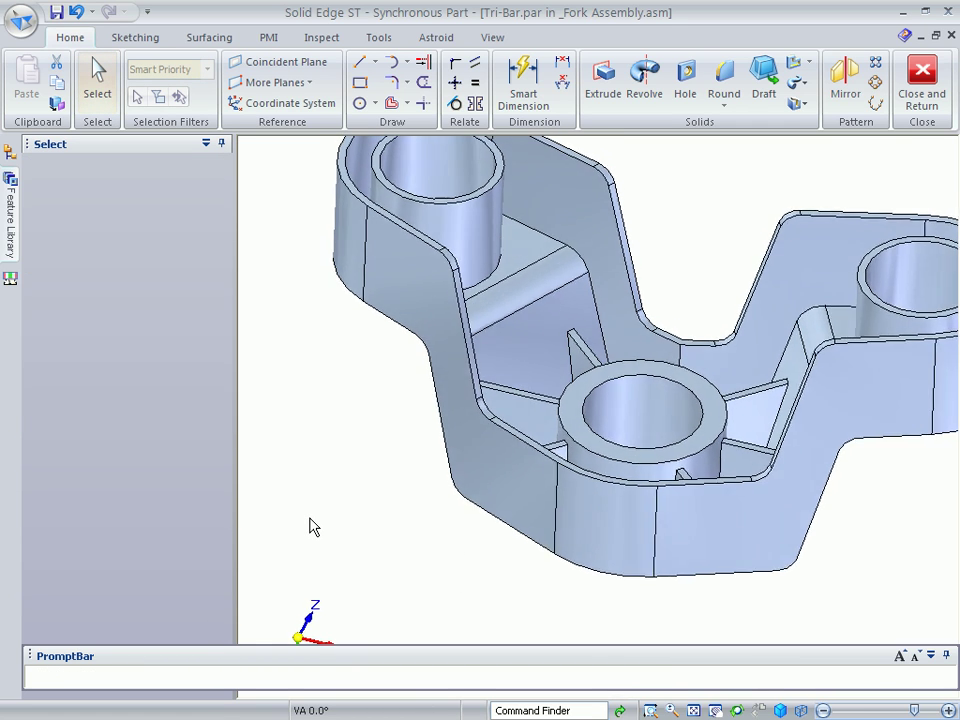
Move the thin rim face along the sloped side wall by about 9 mm.
{"action": "left_click", "coordinate": [628, 238]}
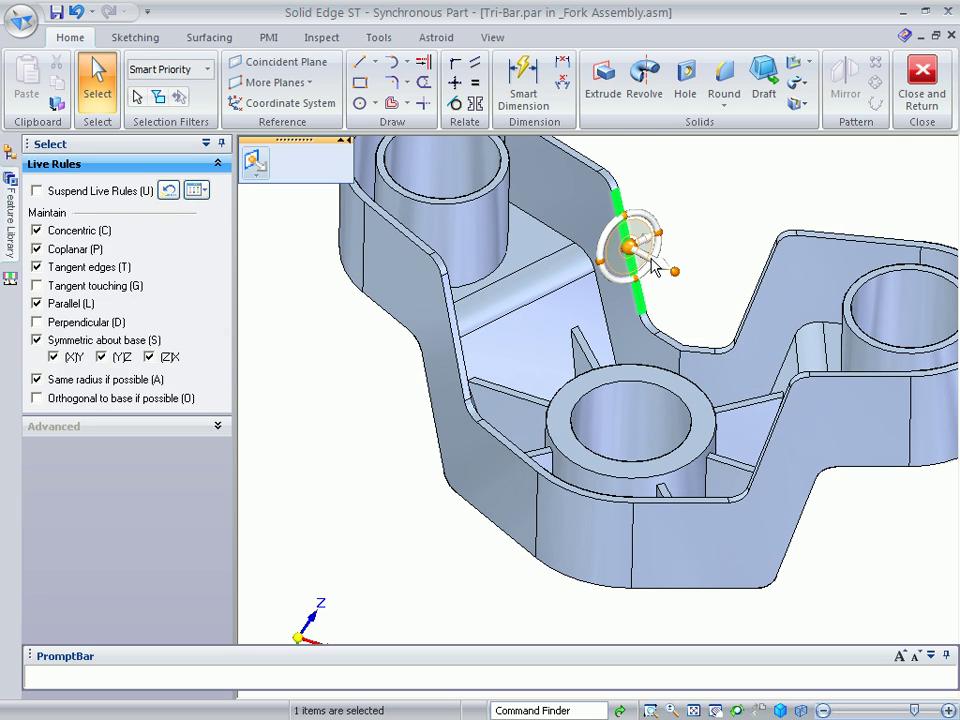
{"action": "left_click", "coordinate": [645, 249]}
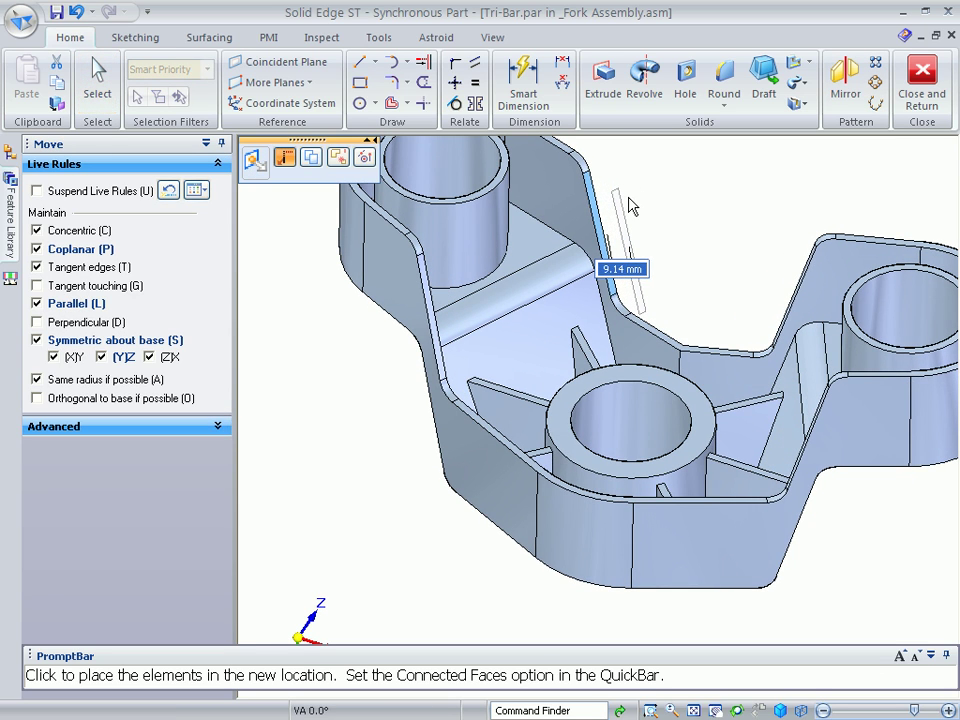
{"action": "key", "text": "Escape"}
{"action": "key", "text": "Escape"}
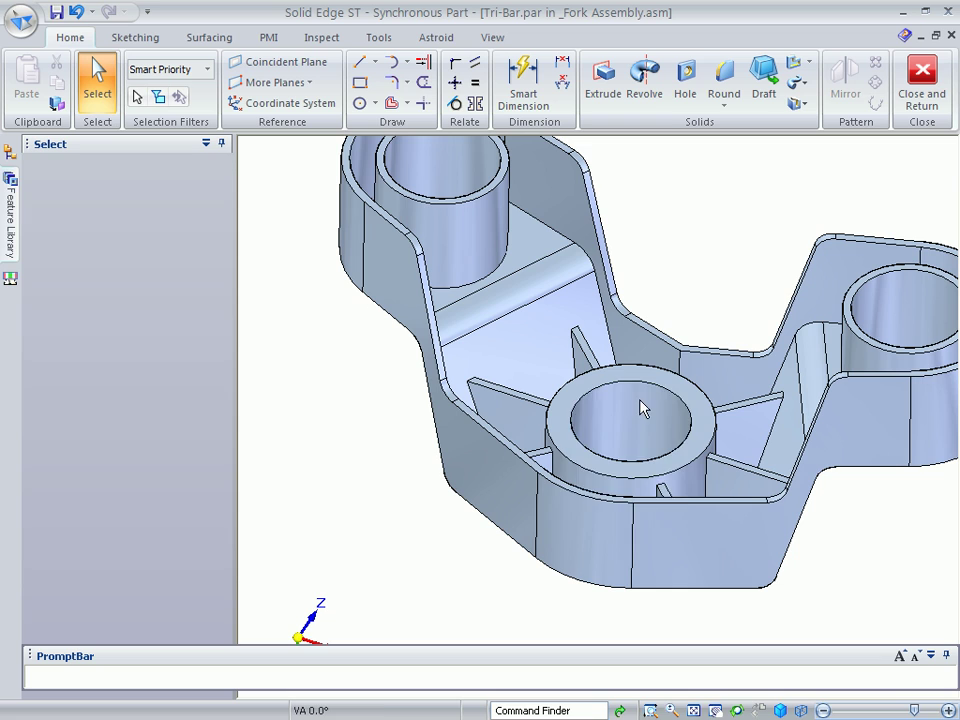
Move the central hole together with Web Network 1 by about 6 mm toward the part's outer rounded wall.
{"action": "left_click", "coordinate": [638, 418]}
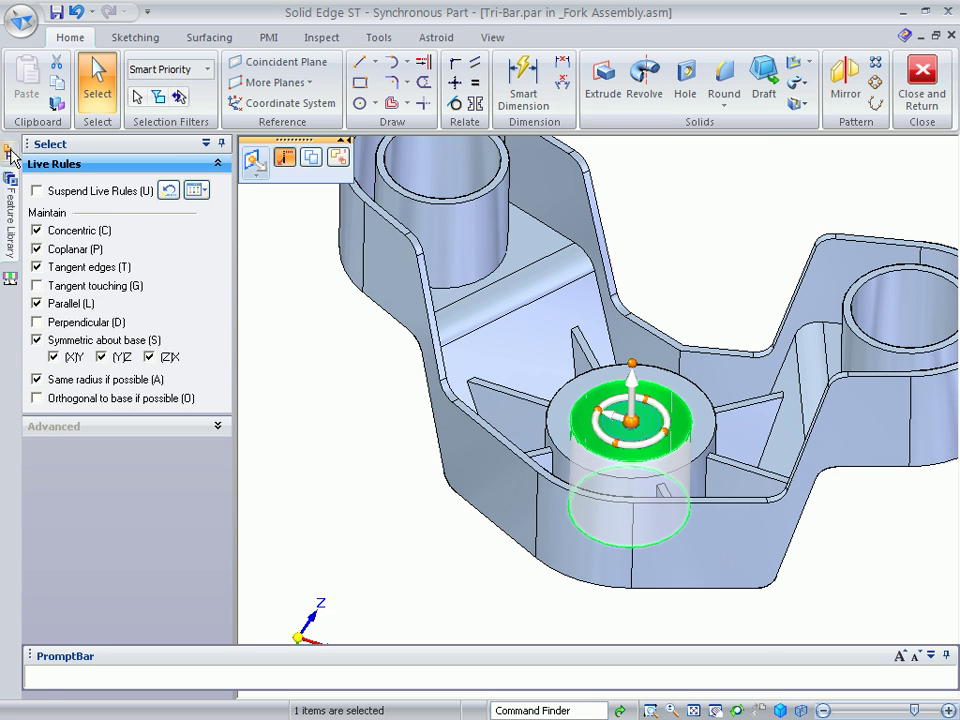
{"action": "left_click", "coordinate": [10, 155]}
{"action": "left_click", "coordinate": [135, 355], "text": "ctrl"}
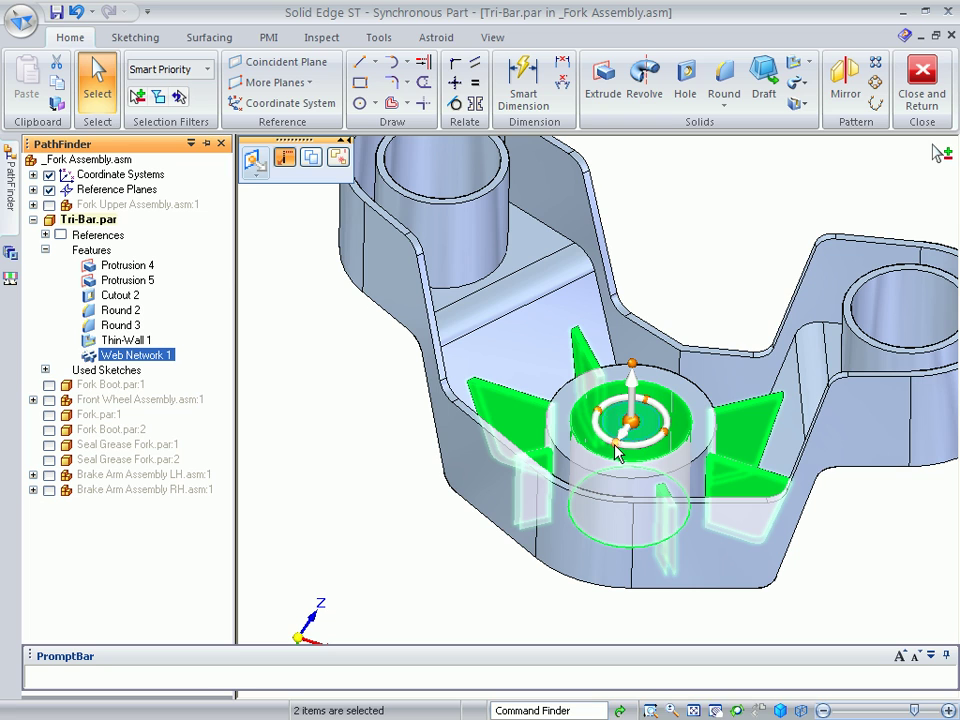
{"action": "left_click_drag", "start_coordinate": [625, 438], "coordinate": [831, 570]}
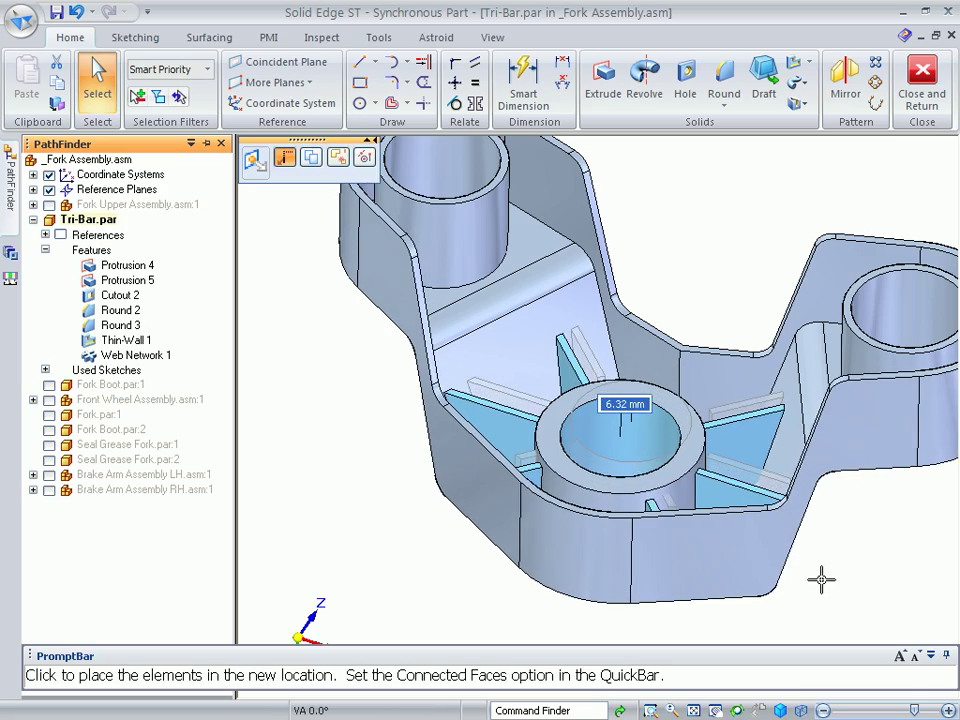
{"action": "left_click", "coordinate": [821, 579]}
{"action": "left_click", "coordinate": [701, 256]}
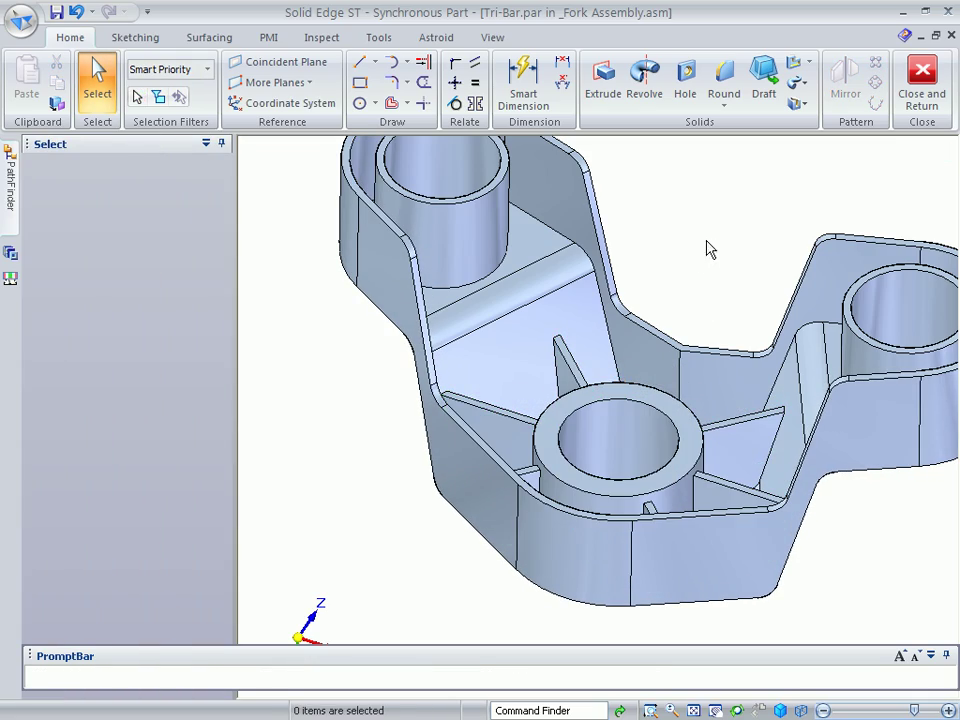
Place Reflector Mount.par from the feature library beside the crown's outer wall, between the two side arms.
{"action": "middle_click_drag", "start_coordinate": [718, 230], "coordinate": [480, 530]}
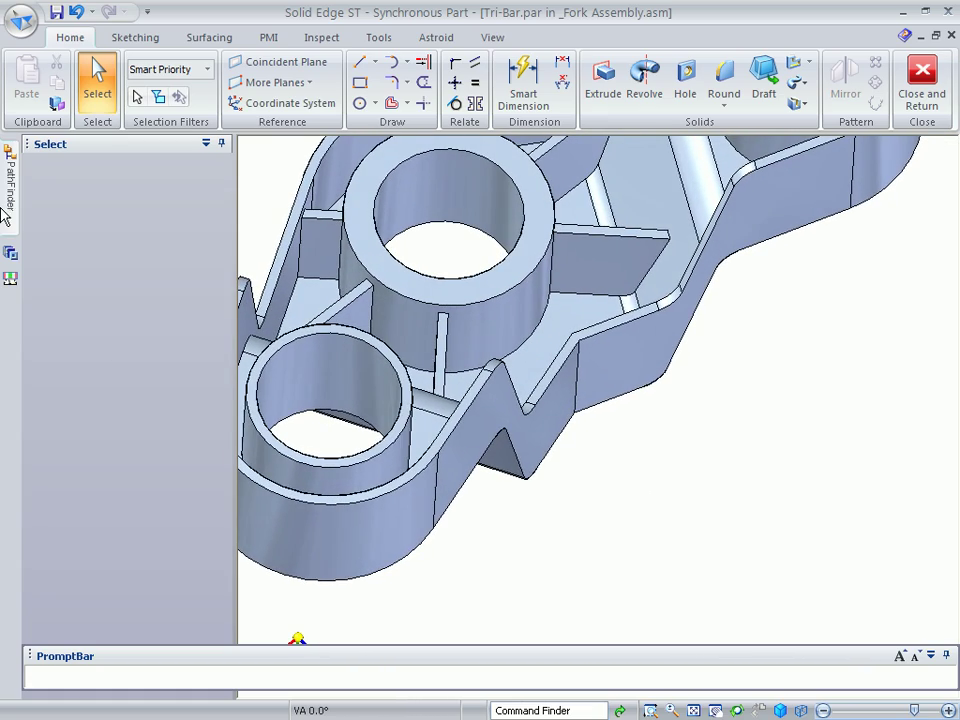
{"action": "left_click", "coordinate": [8, 257]}
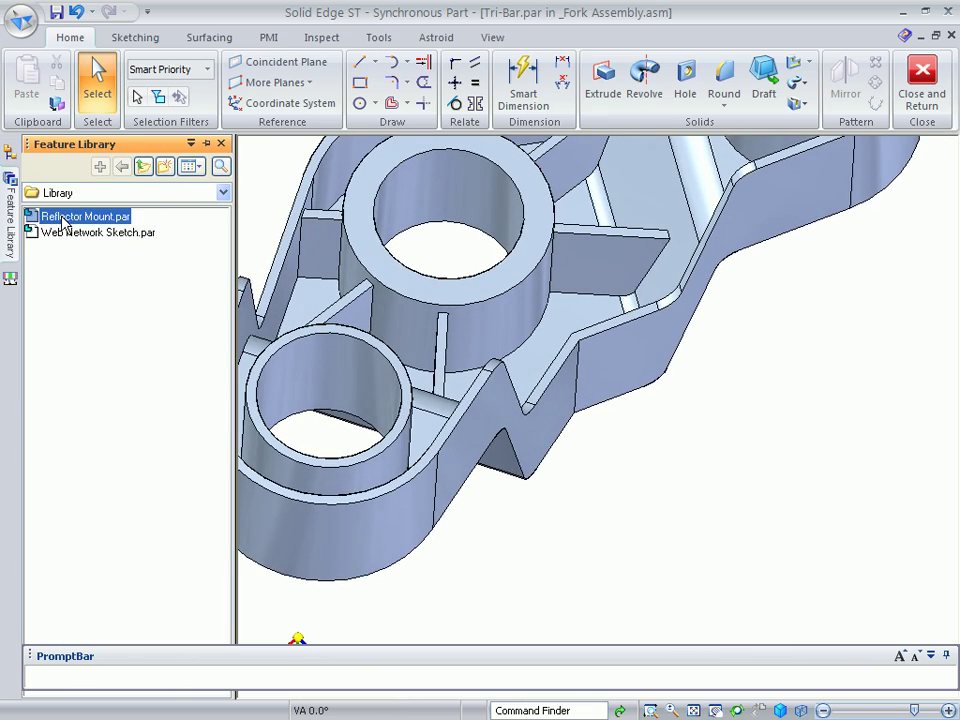
{"action": "left_click_drag", "start_coordinate": [719, 449], "coordinate": [662, 362]}
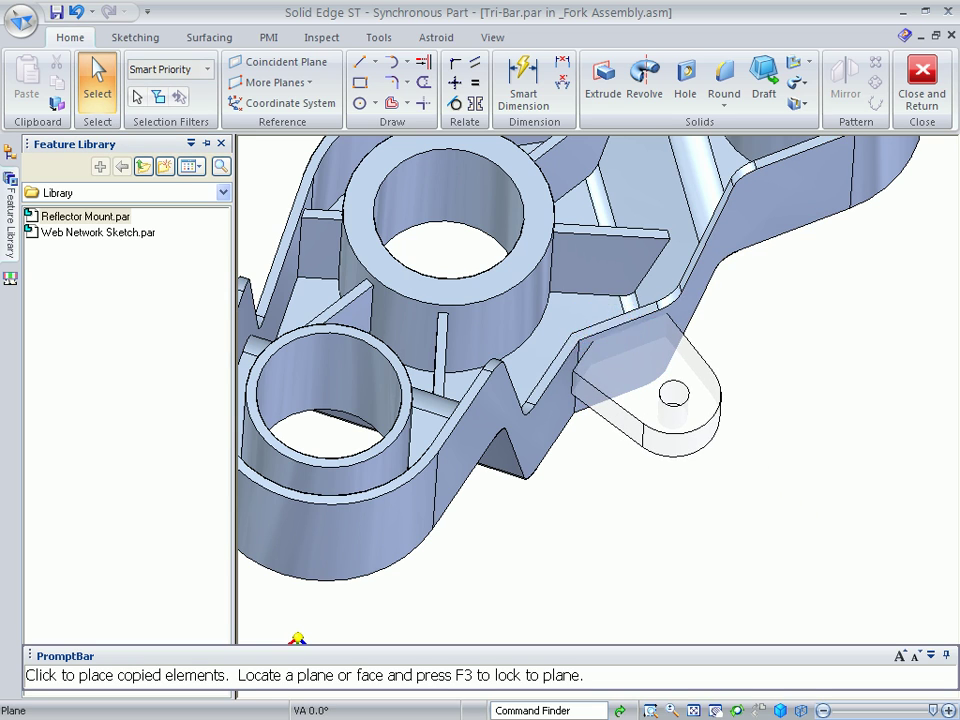
{"action": "left_click", "coordinate": [612, 328]}
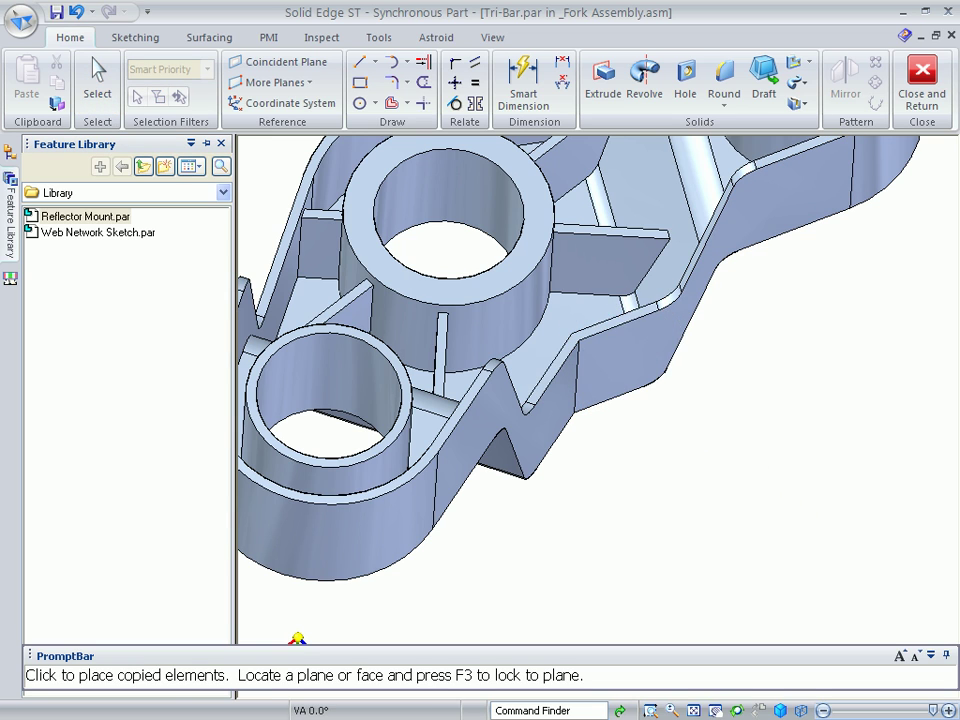
Move the reflector mount about 6 mm onto the rim corner of the outer wall and attach it to the body.
{"action": "left_click", "coordinate": [620, 316]}
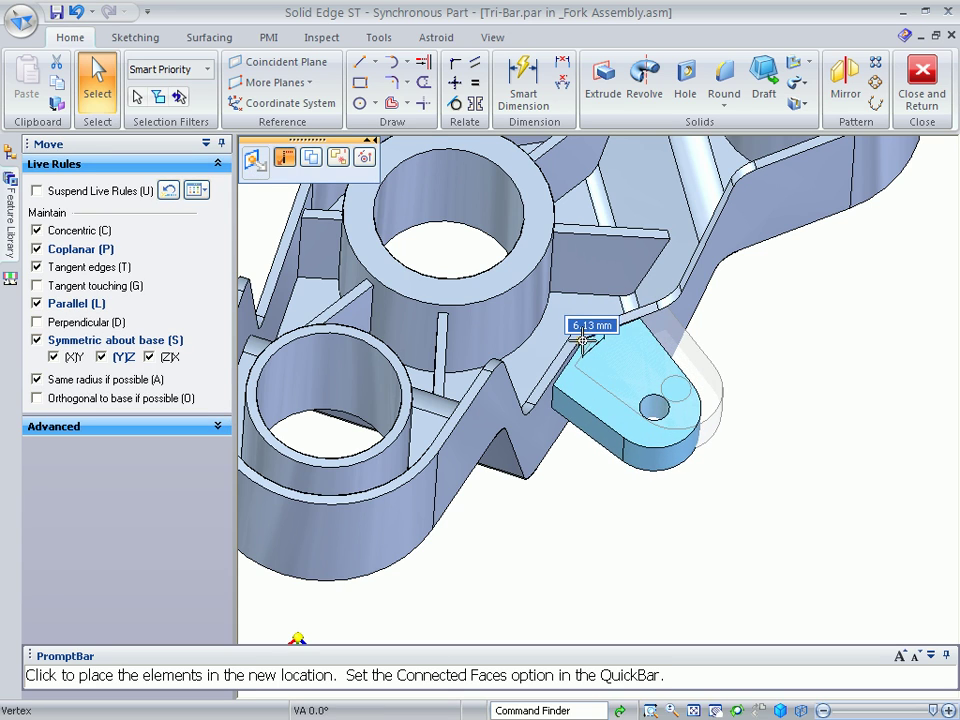
{"action": "left_click", "coordinate": [579, 341]}
{"action": "right_click", "coordinate": [759, 413]}
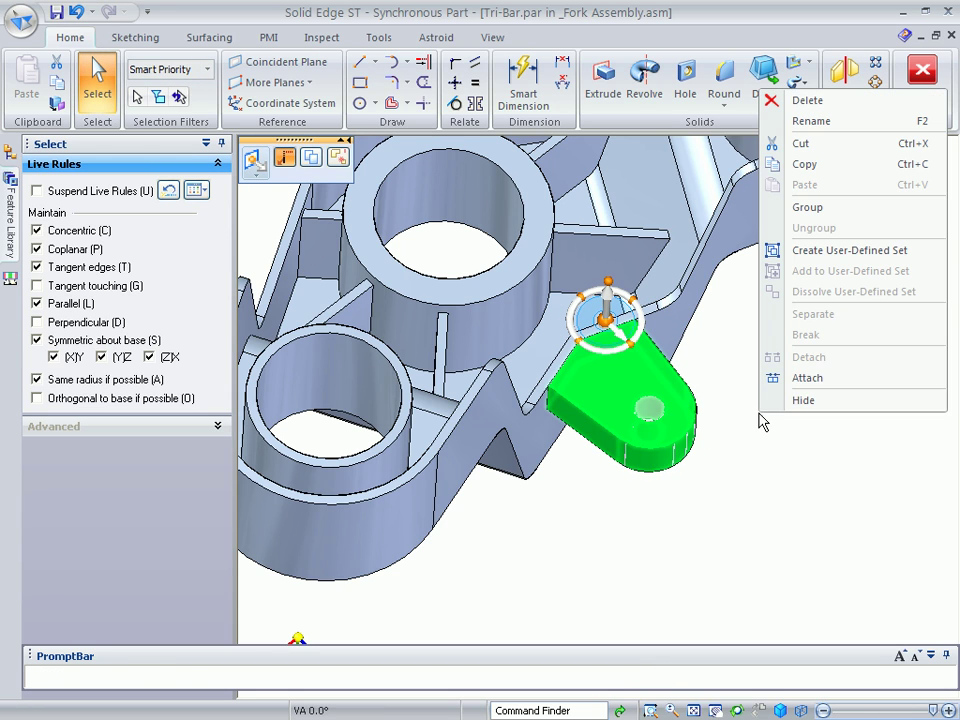
{"action": "left_click", "coordinate": [806, 379]}
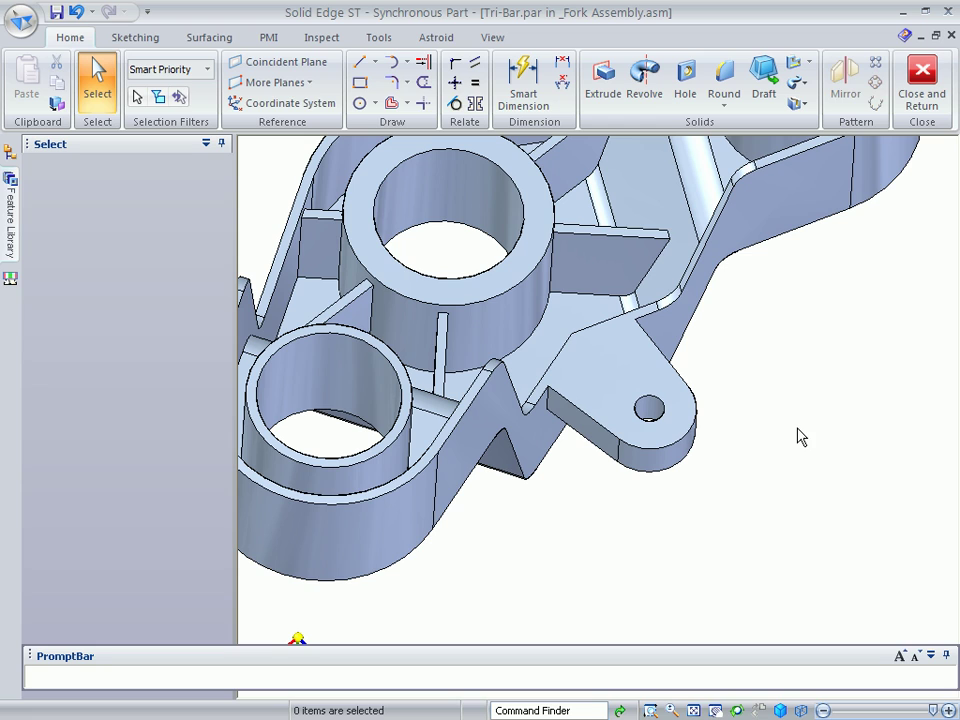
Hollow the reflector mount and its hole with a 2 mm thin wall, leaving the mount's upper face open.
{"action": "left_click", "coordinate": [795, 70]}
{"action": "left_click", "coordinate": [610, 458]}
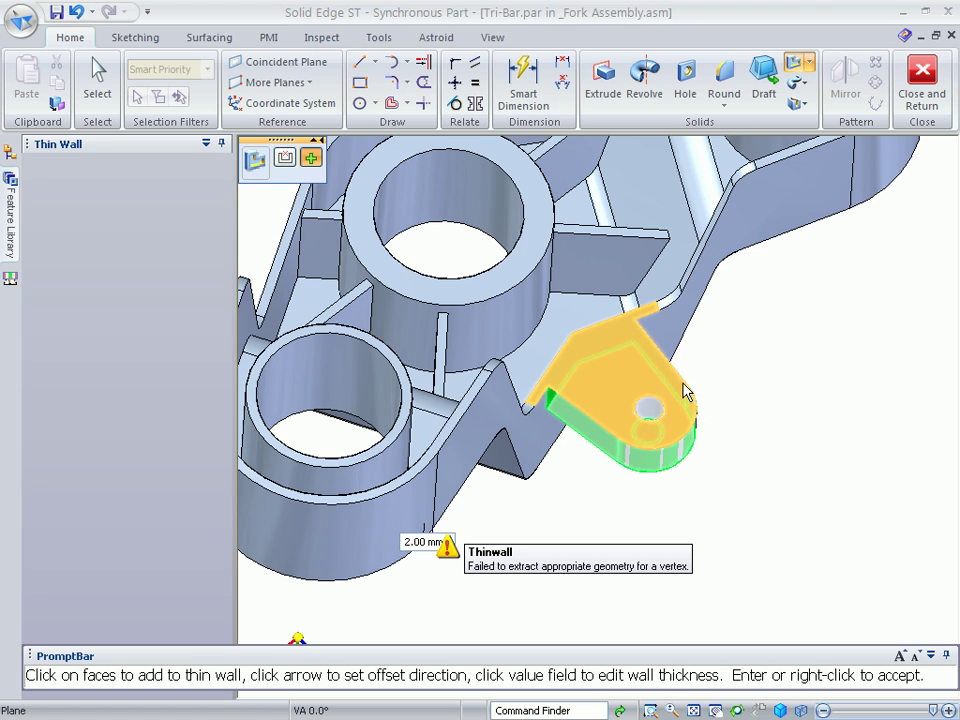
{"action": "right_click", "coordinate": [690, 394]}
{"action": "left_click", "coordinate": [759, 405]}
{"action": "left_click", "coordinate": [695, 420]}
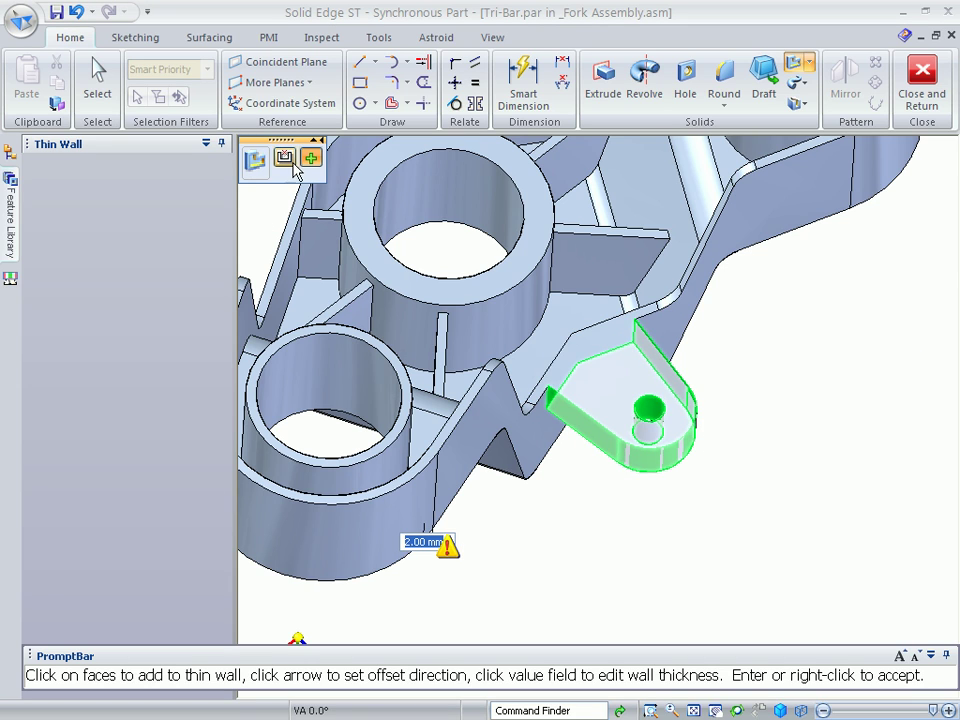
{"action": "left_click", "coordinate": [285, 159]}
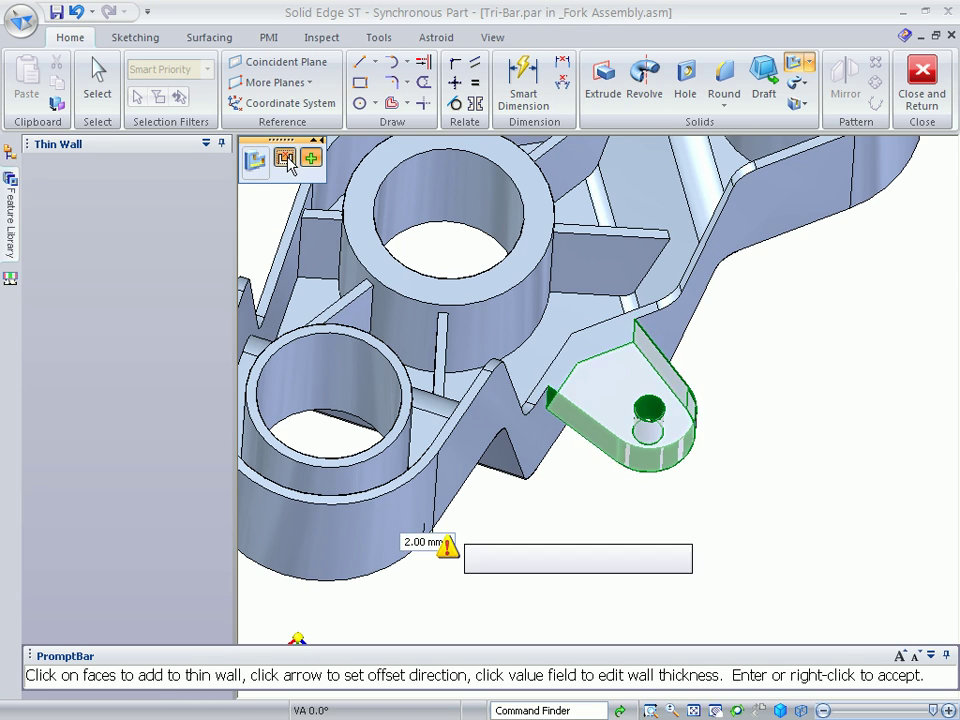
{"action": "left_click", "coordinate": [596, 362]}
{"action": "right_click", "coordinate": [821, 394]}
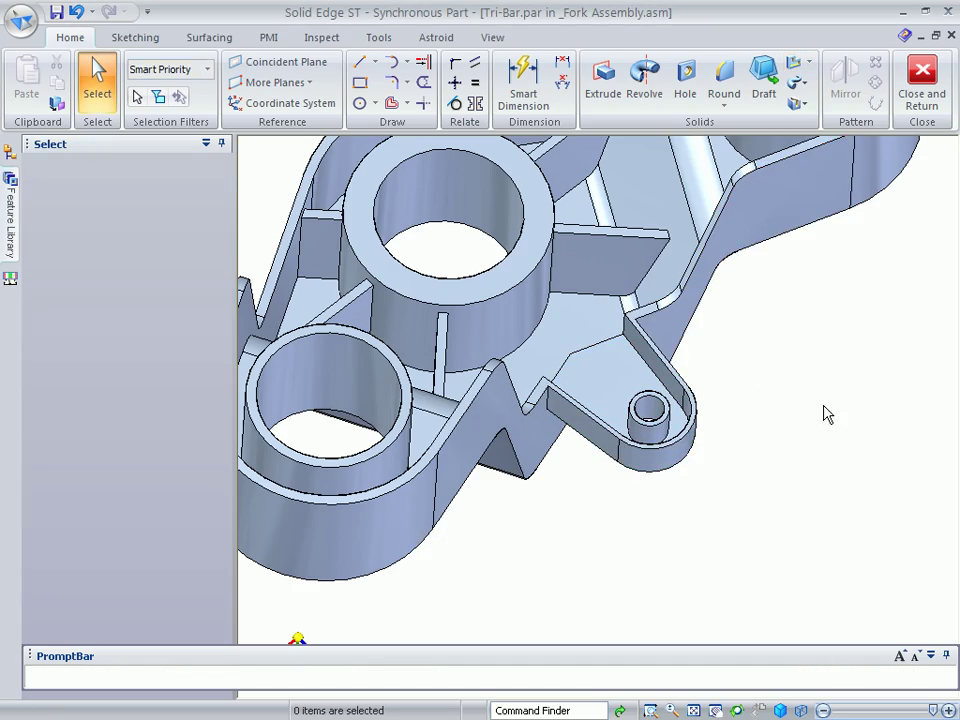
Increase the wall thickness of Thin-Wall 1 on the crown body.
{"action": "middle_click_drag", "start_coordinate": [827, 415], "coordinate": [672, 590]}
{"action": "scroll", "coordinate": [809, 567], "scroll_direction": "down", "scroll_amount": 5}
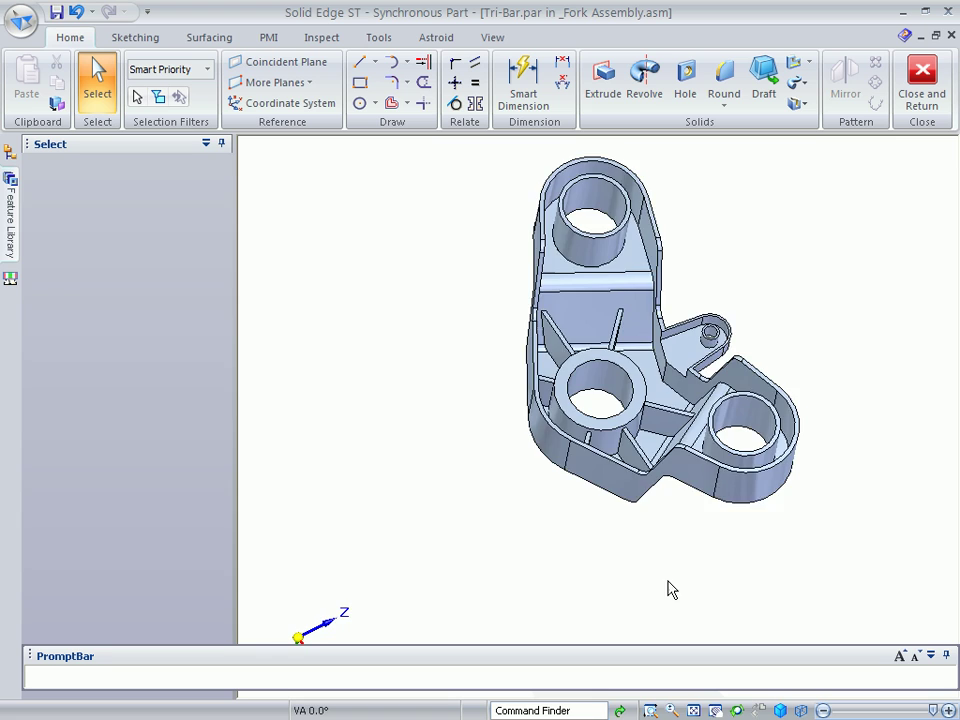
{"action": "left_click", "coordinate": [10, 155]}
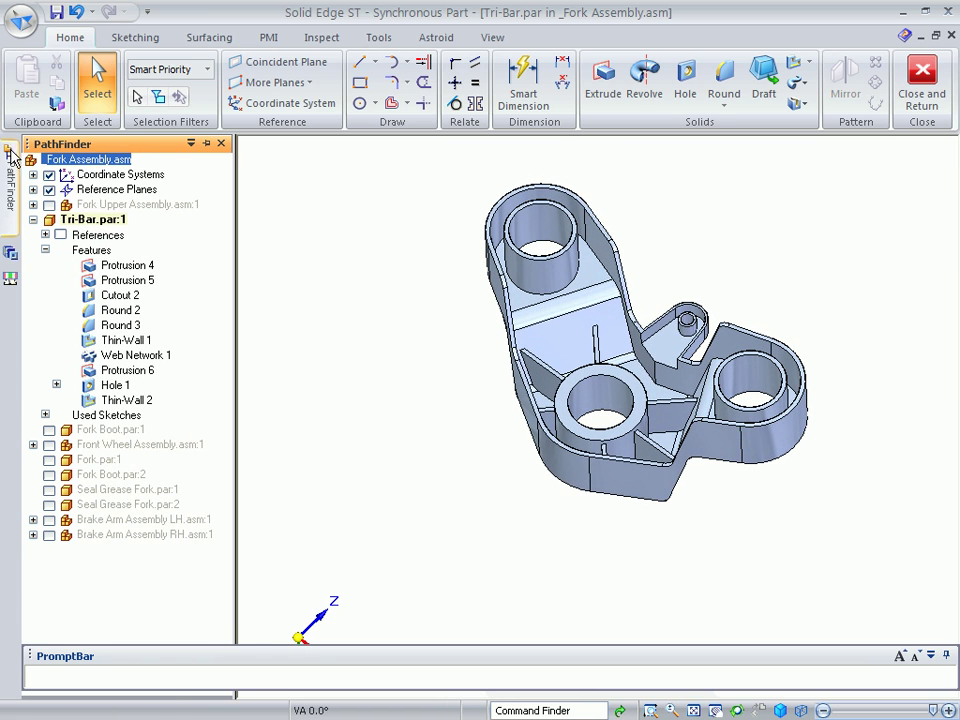
{"action": "left_click", "coordinate": [125, 340]}
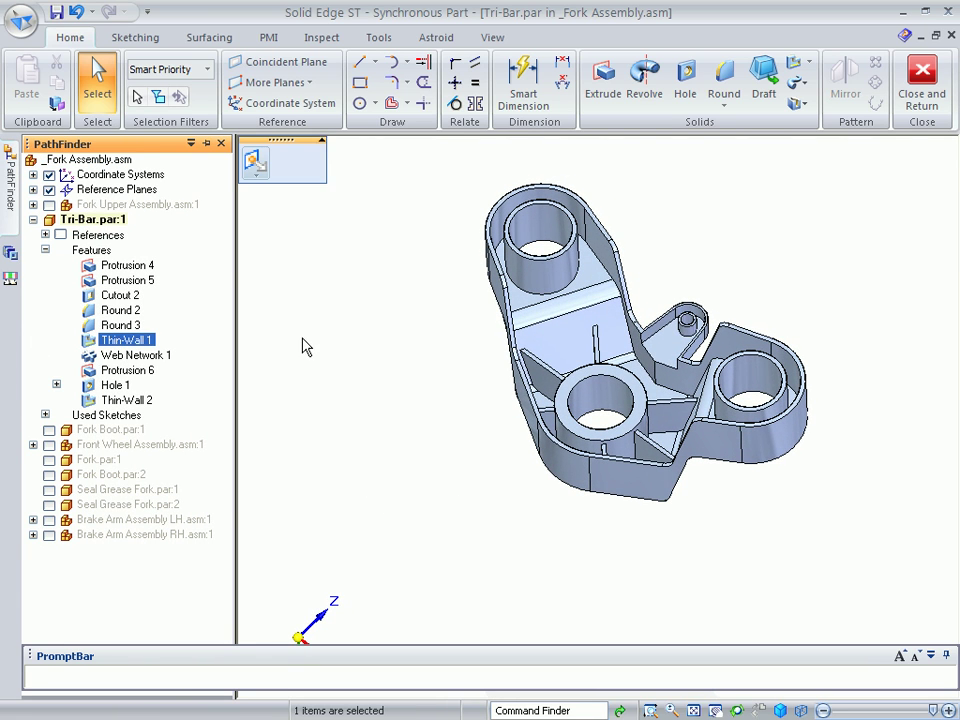
{"action": "left_click", "coordinate": [732, 391]}
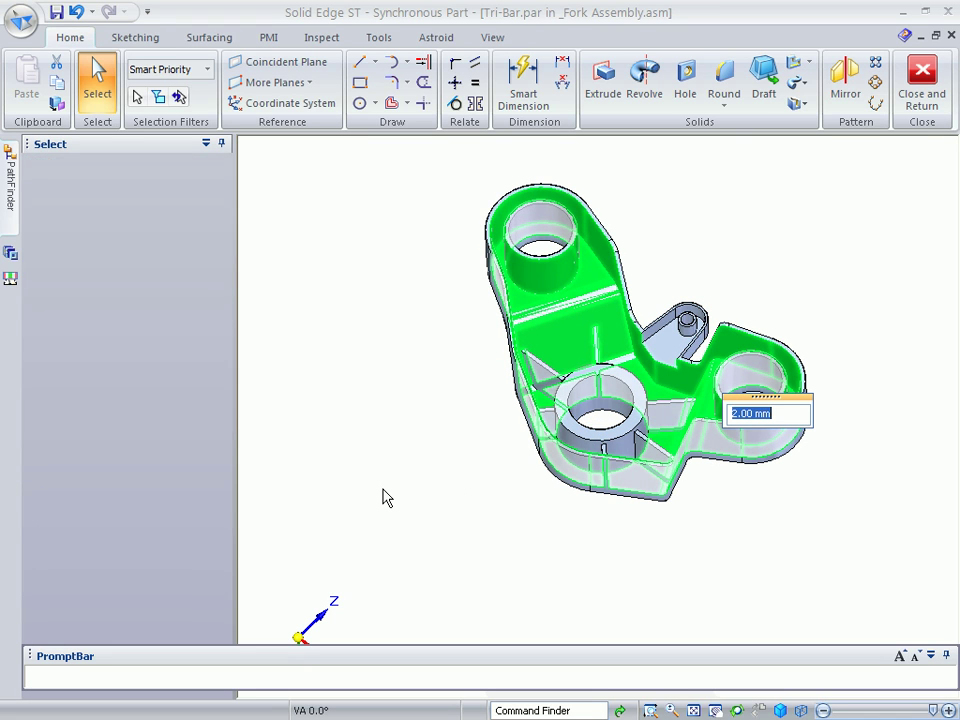
{"action": "key", "text": "Return"}
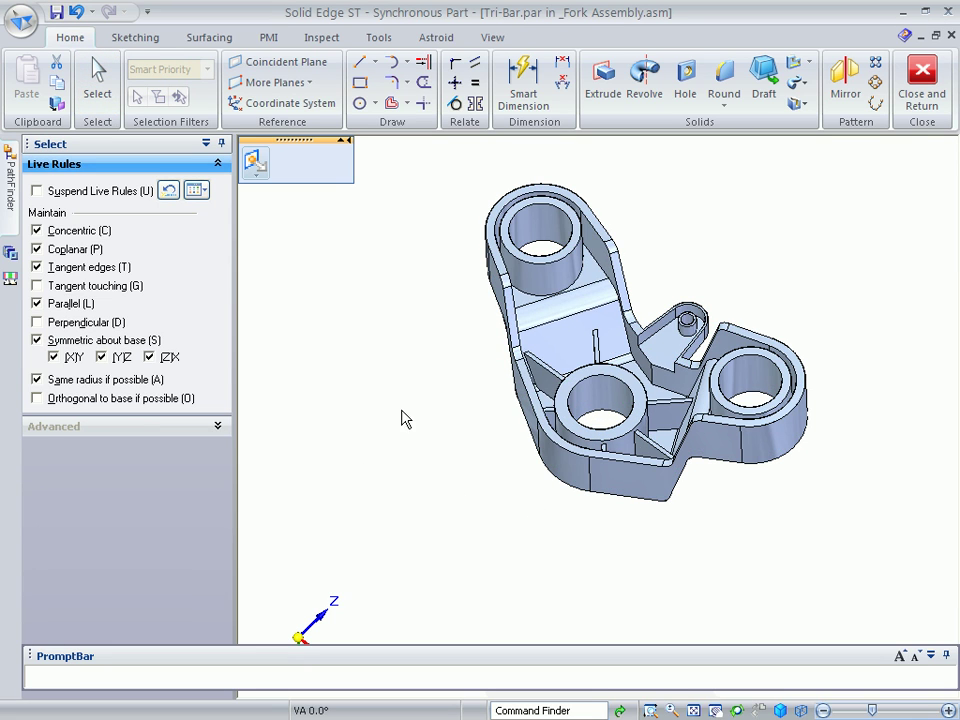
Set the wall thickness of Thin-Wall 2 on the reflector mount to 3 mm.
{"action": "mouse_move", "coordinate": [8, 165]}
{"action": "left_click", "coordinate": [117, 400]}
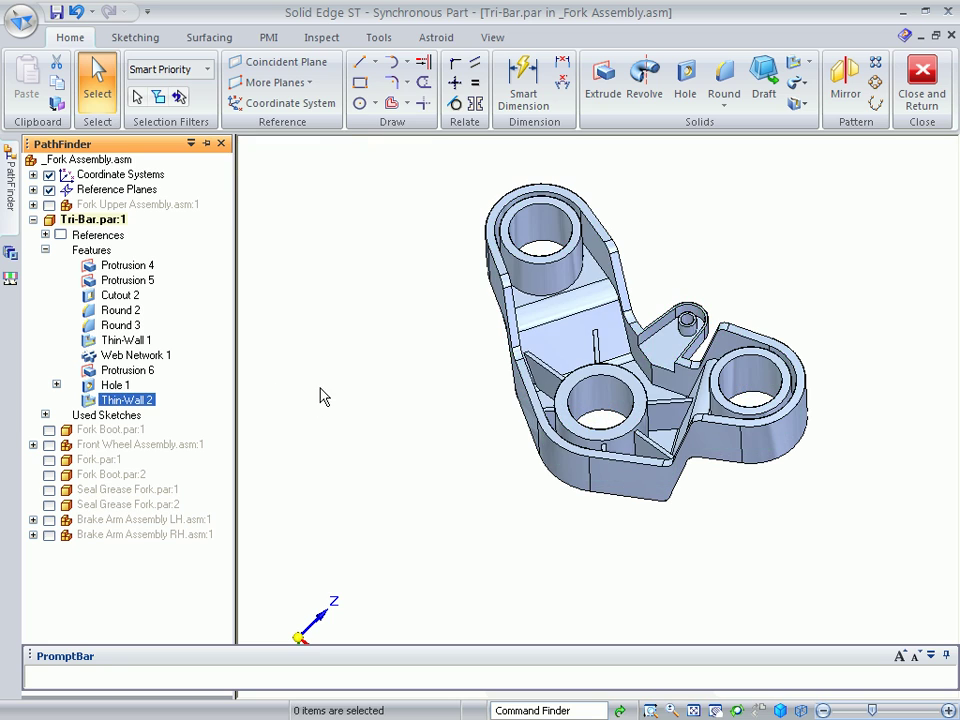
{"action": "left_click", "coordinate": [672, 397]}
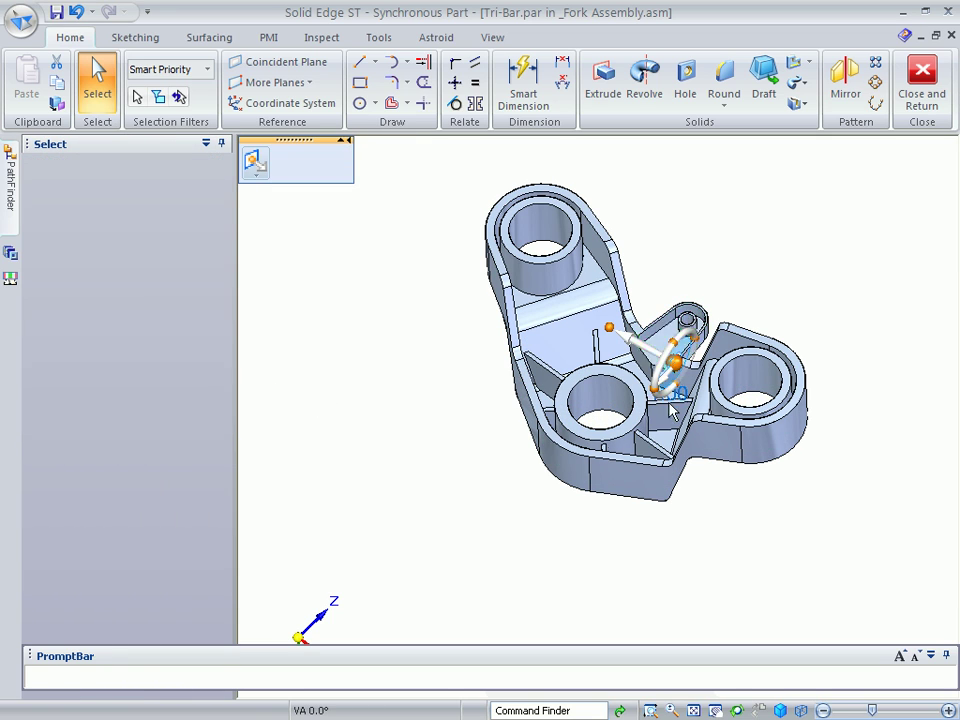
{"action": "type", "text": "3"}
{"action": "key", "text": "Return"}
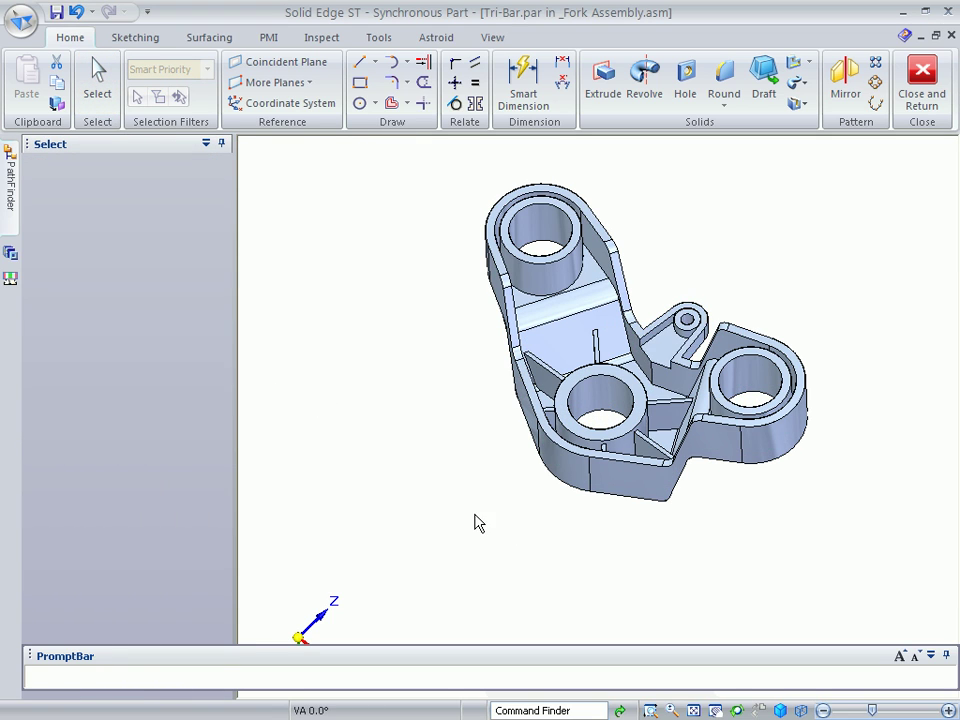
{"action": "key", "text": "Escape"}
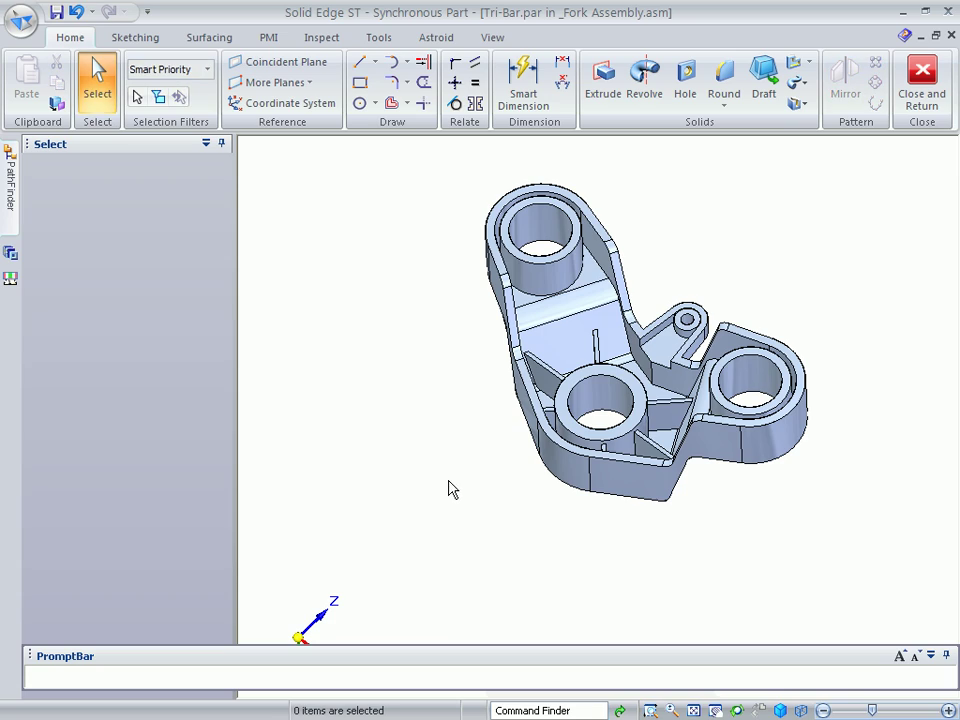
Move the hole in one side arm outward, away from the central boss.
{"action": "middle_click_drag", "start_coordinate": [449, 489], "coordinate": [458, 253]}
{"action": "left_click", "coordinate": [471, 259]}
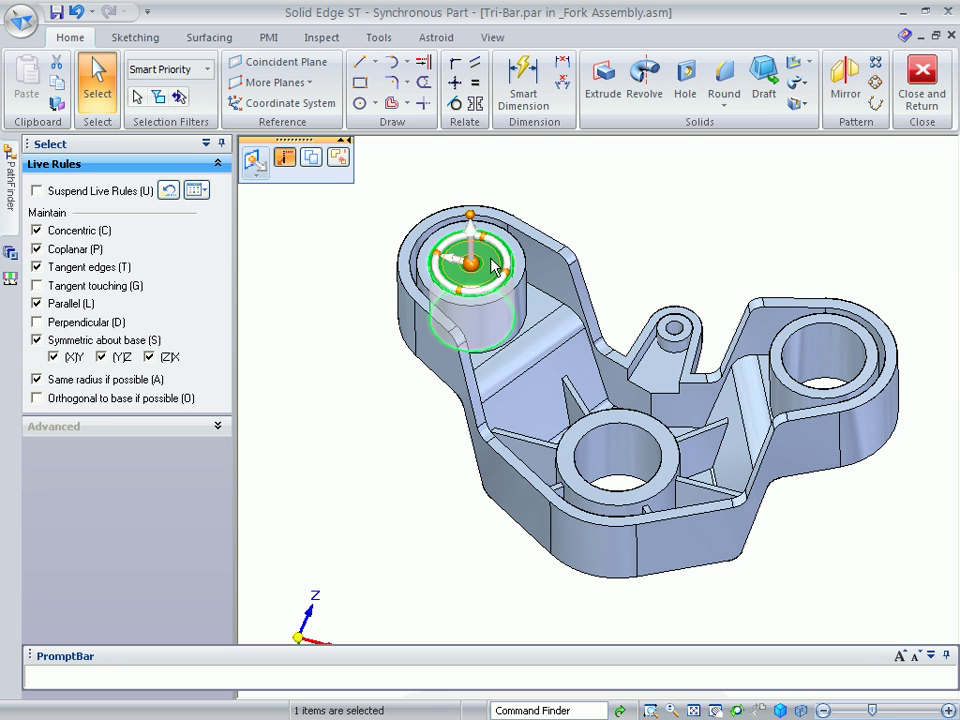
{"action": "left_click_drag", "start_coordinate": [493, 265], "coordinate": [440, 258]}
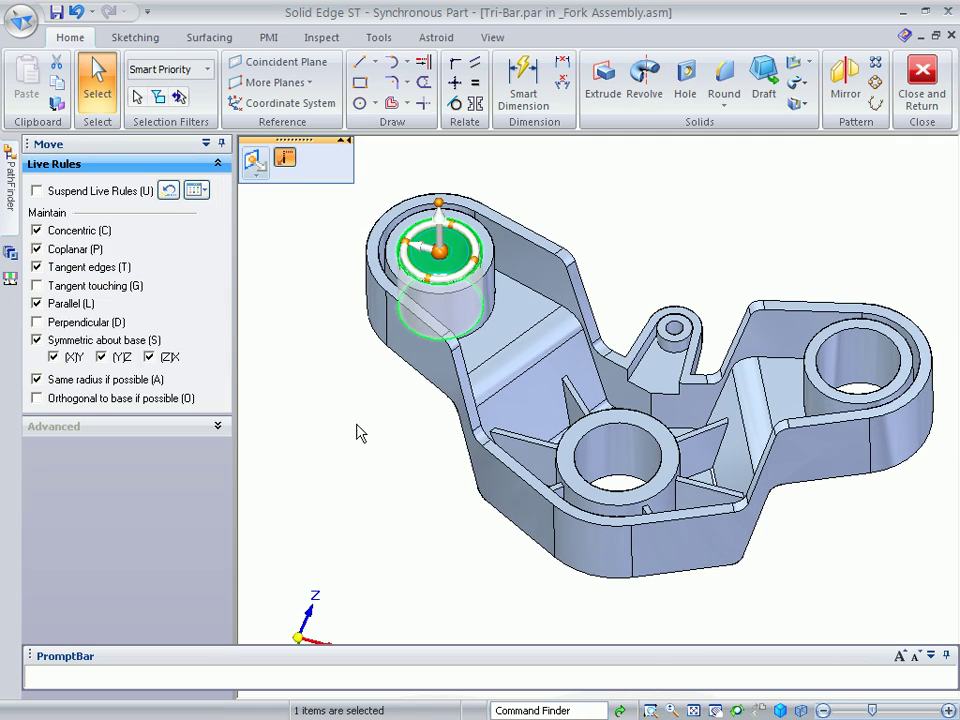
{"action": "left_click", "coordinate": [352, 476]}
Dimension the height between the side arm's rim and its inner floor, locking the dimension plane to a planar face.
{"action": "scroll", "coordinate": [480, 370], "scroll_direction": "up", "scroll_amount": 5}
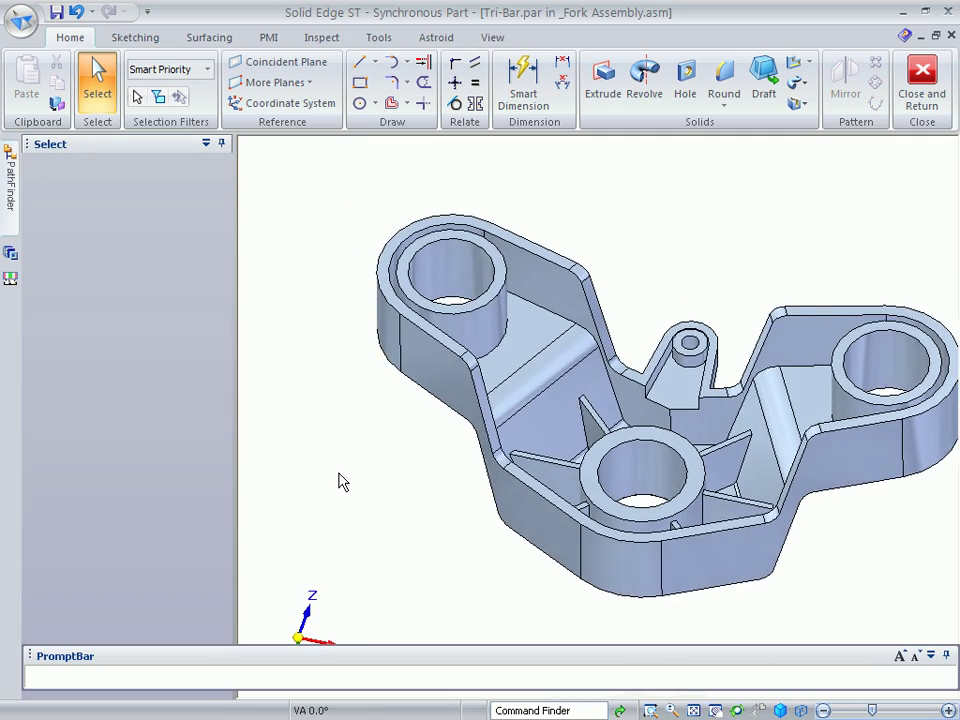
{"action": "left_click", "coordinate": [563, 67]}
{"action": "left_click", "coordinate": [40, 498]}
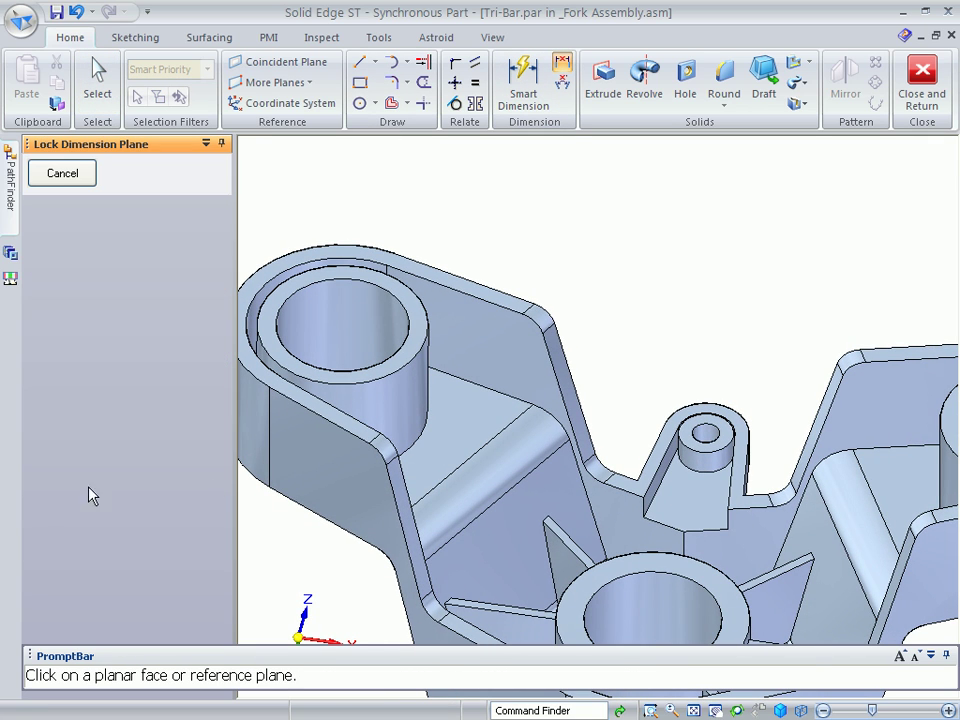
{"action": "left_click", "coordinate": [491, 336]}
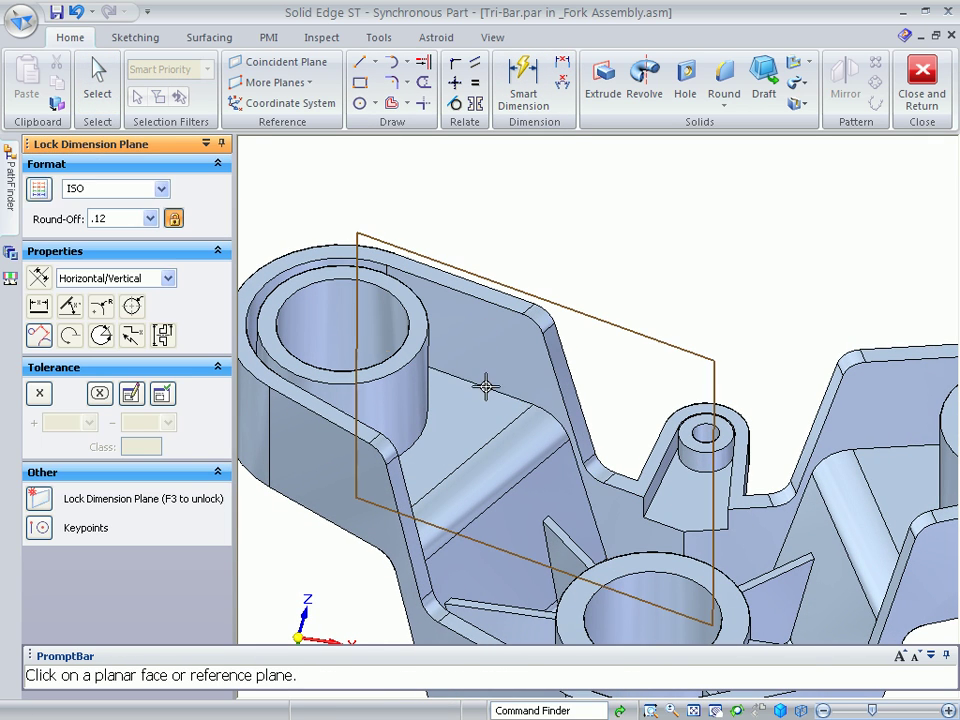
{"action": "left_click", "coordinate": [501, 308]}
{"action": "left_click", "coordinate": [612, 375]}
{"action": "key", "text": "Escape"}
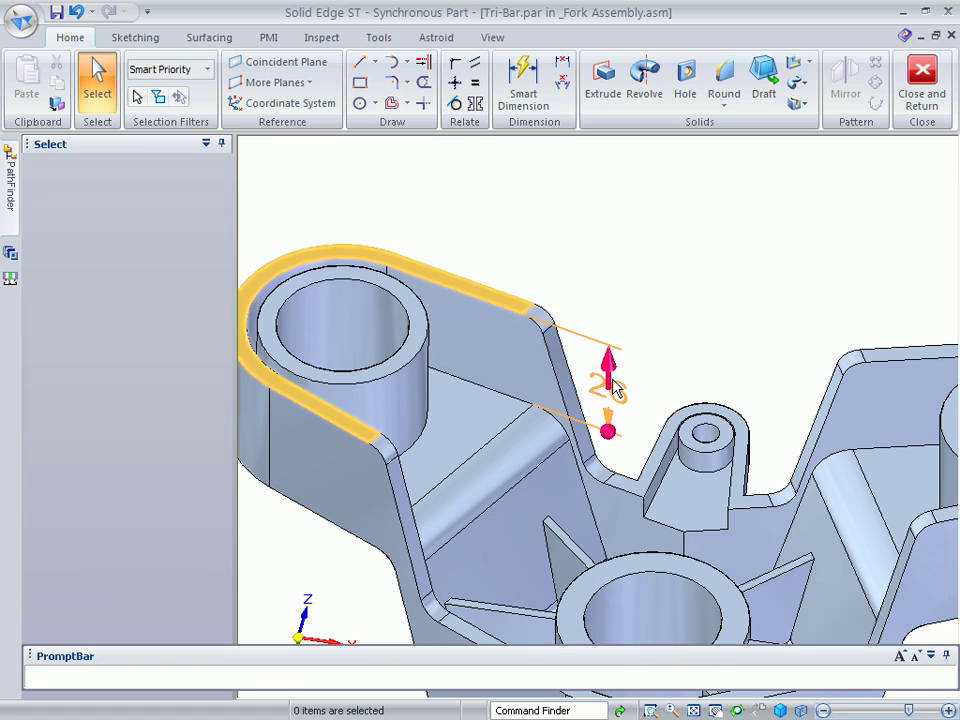
Adjust the side arm's rim-to-floor dimension from both its rim and its floor end, finishing at 28.08 mm.
{"action": "left_click", "coordinate": [614, 388]}
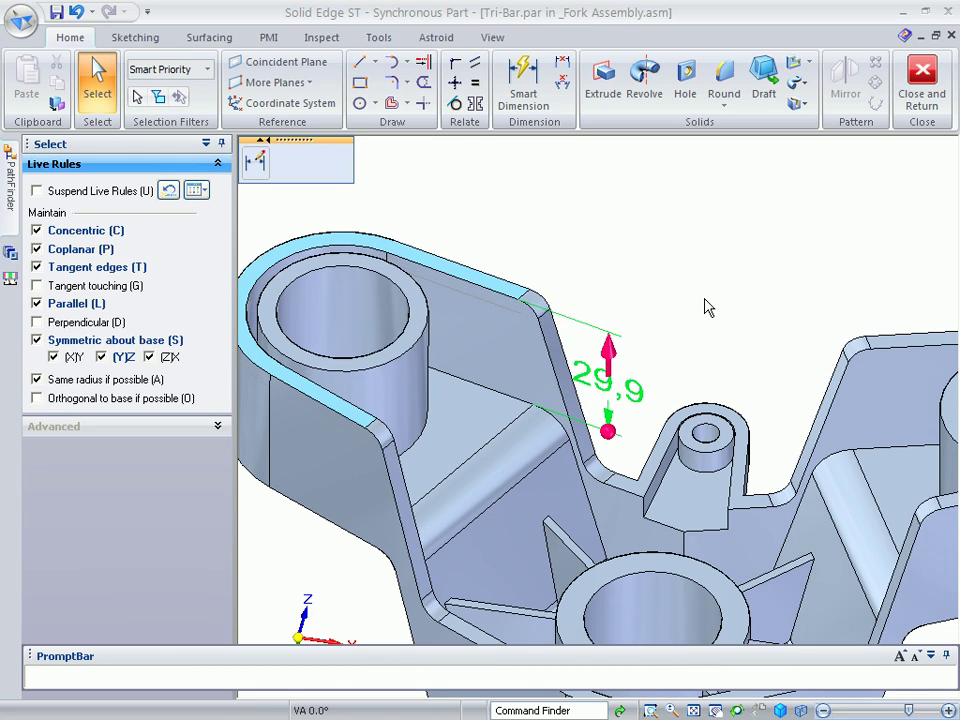
{"action": "scroll", "coordinate": [704, 300], "scroll_direction": "up", "scroll_amount": 1}
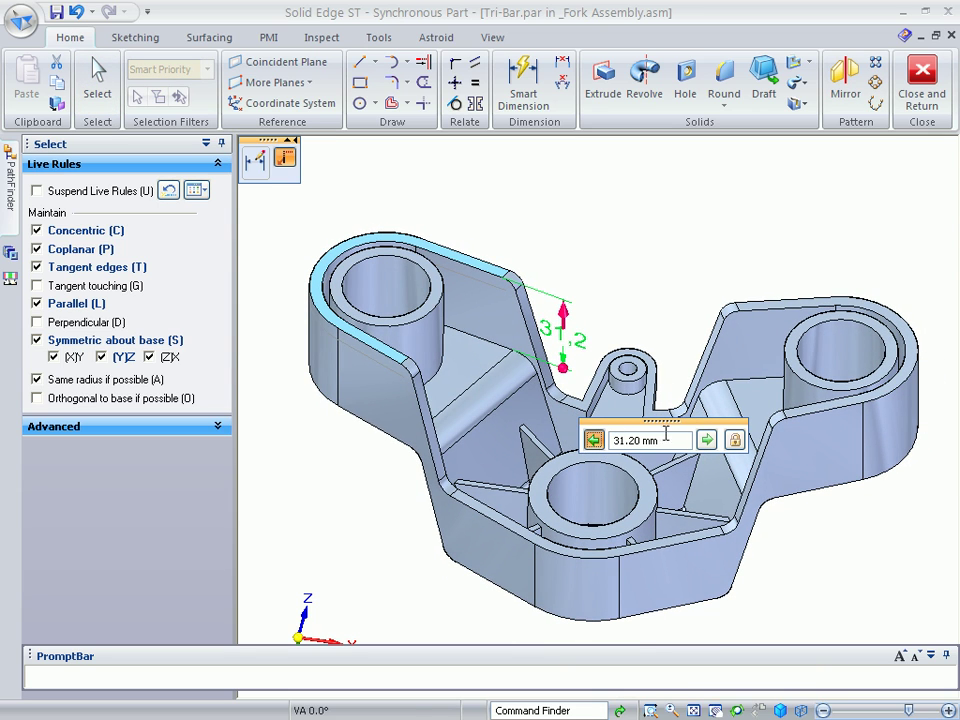
{"action": "scroll", "coordinate": [660, 296], "scroll_direction": "down", "scroll_amount": 4}
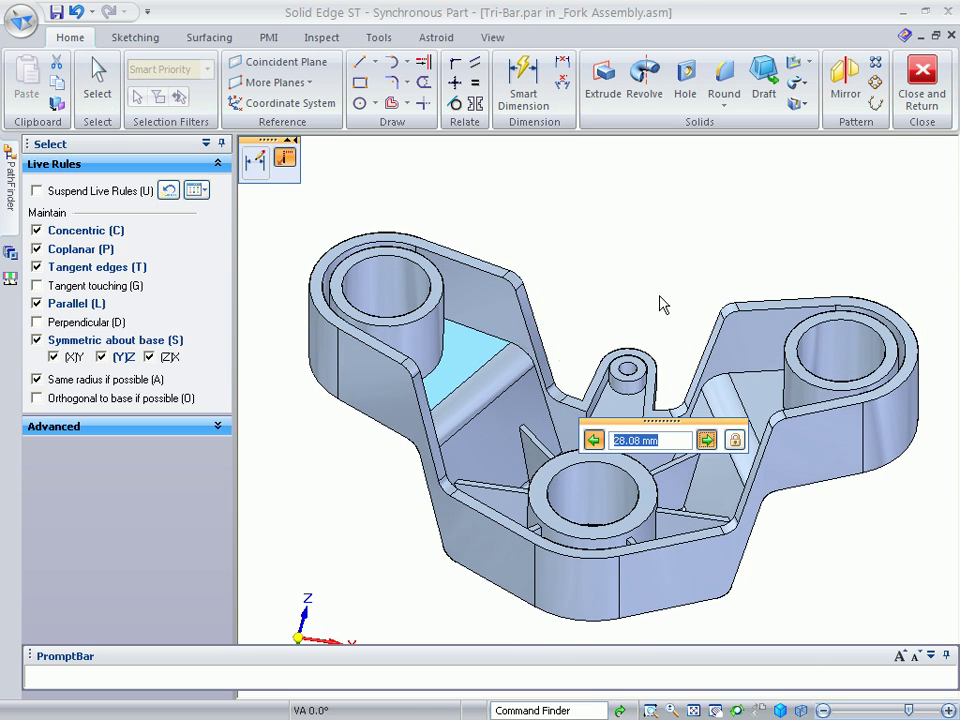
{"action": "scroll", "coordinate": [660, 296], "scroll_direction": "up", "scroll_amount": 1}
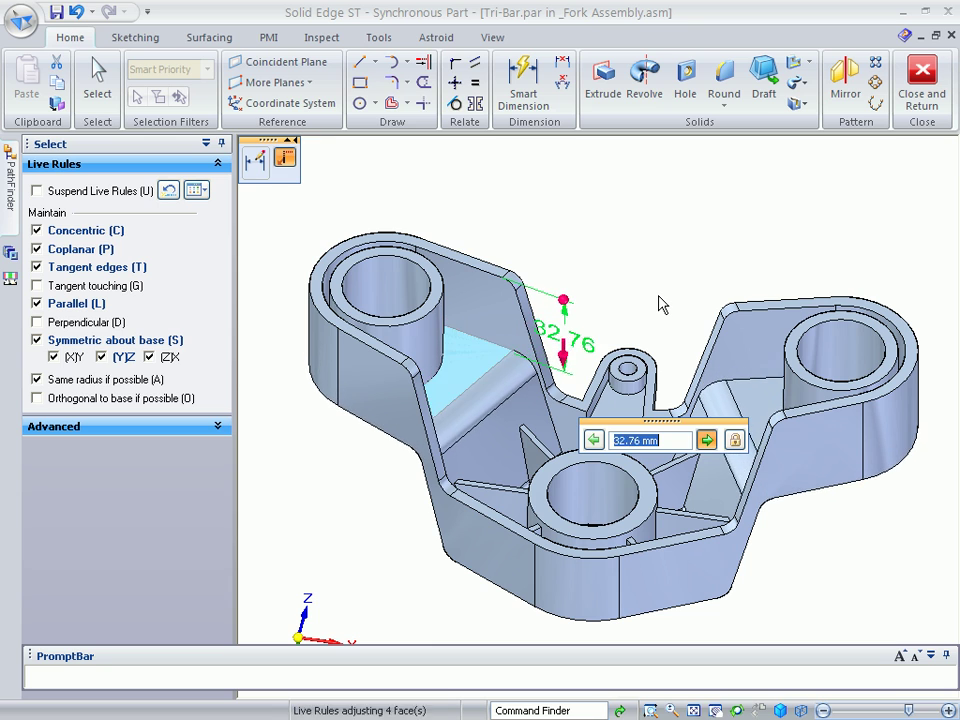
{"action": "left_click", "coordinate": [656, 227]}
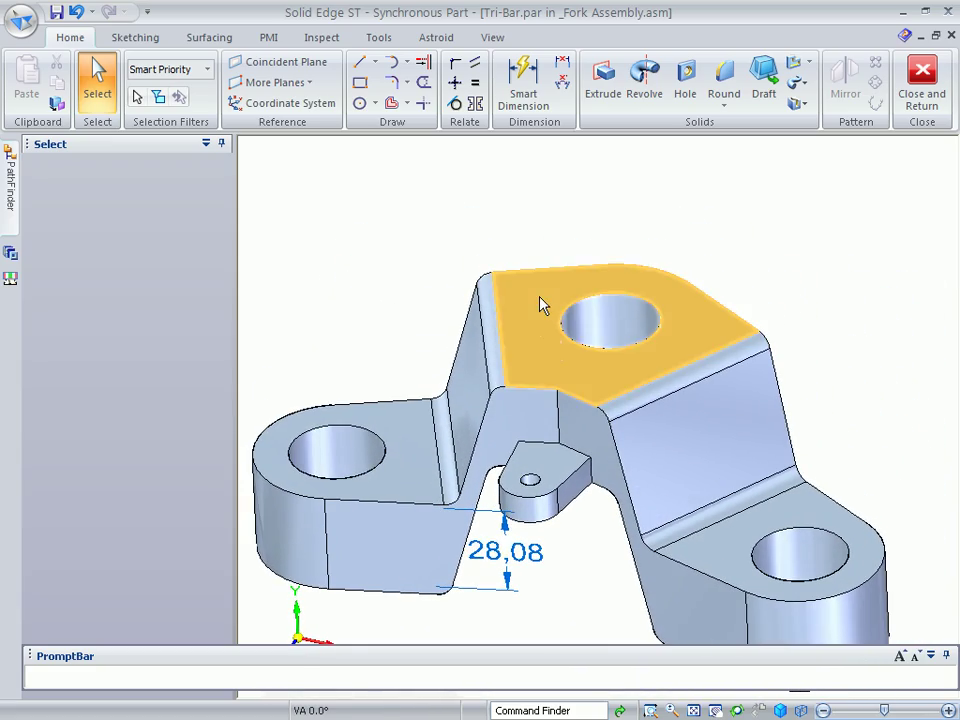
Move the flat outer face around the central hole a few millimetres along its normal, using a different connected-faces option.
{"action": "left_click", "coordinate": [543, 292]}
{"action": "left_click_drag", "start_coordinate": [538, 273], "coordinate": [459, 184]}
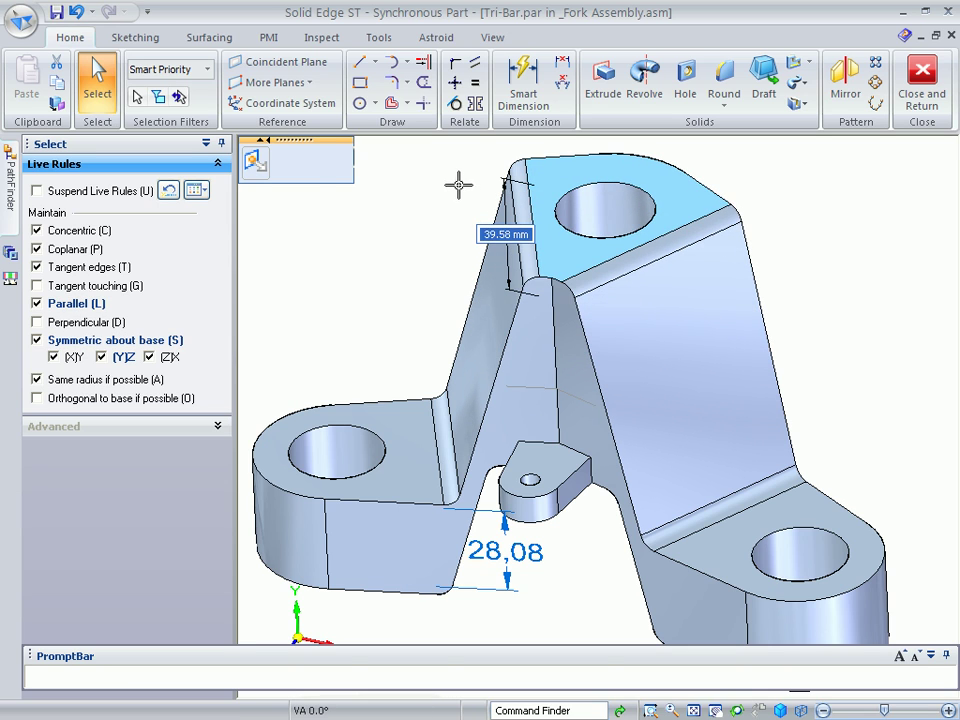
{"action": "left_click", "coordinate": [285, 162]}
{"action": "left_click", "coordinate": [285, 202]}
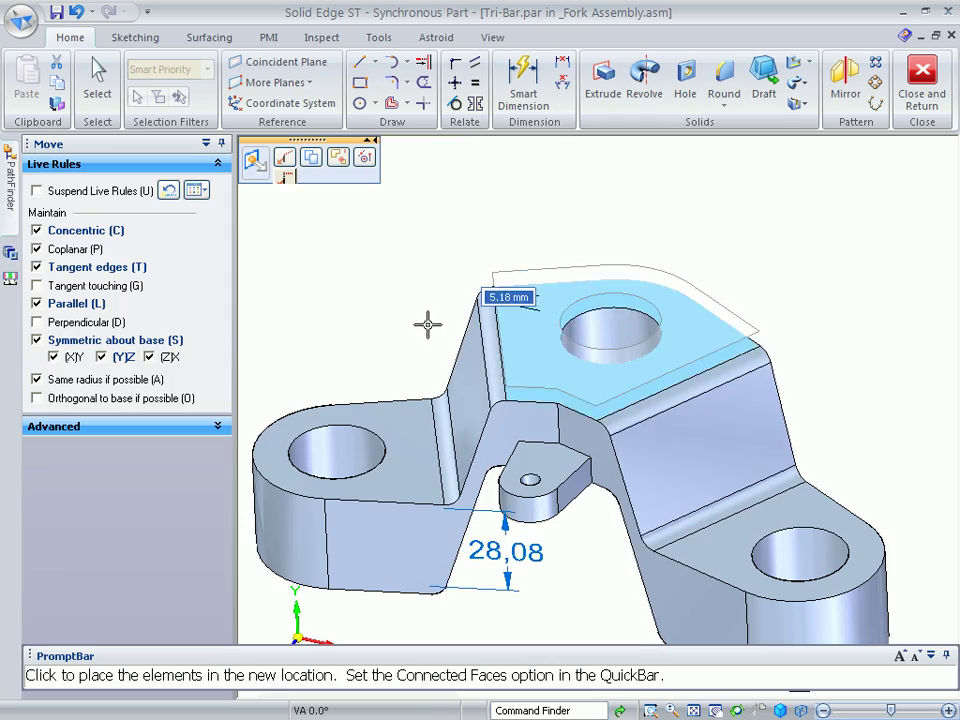
{"action": "middle_click_drag", "start_coordinate": [427, 275], "coordinate": [553, 537]}
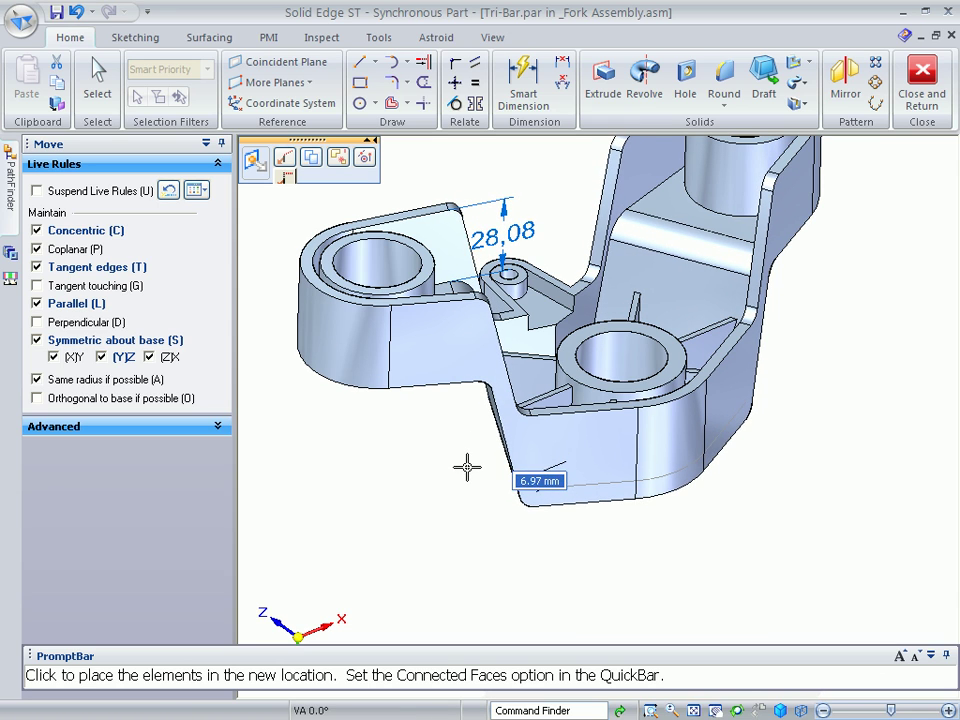
{"action": "left_click", "coordinate": [470, 495]}
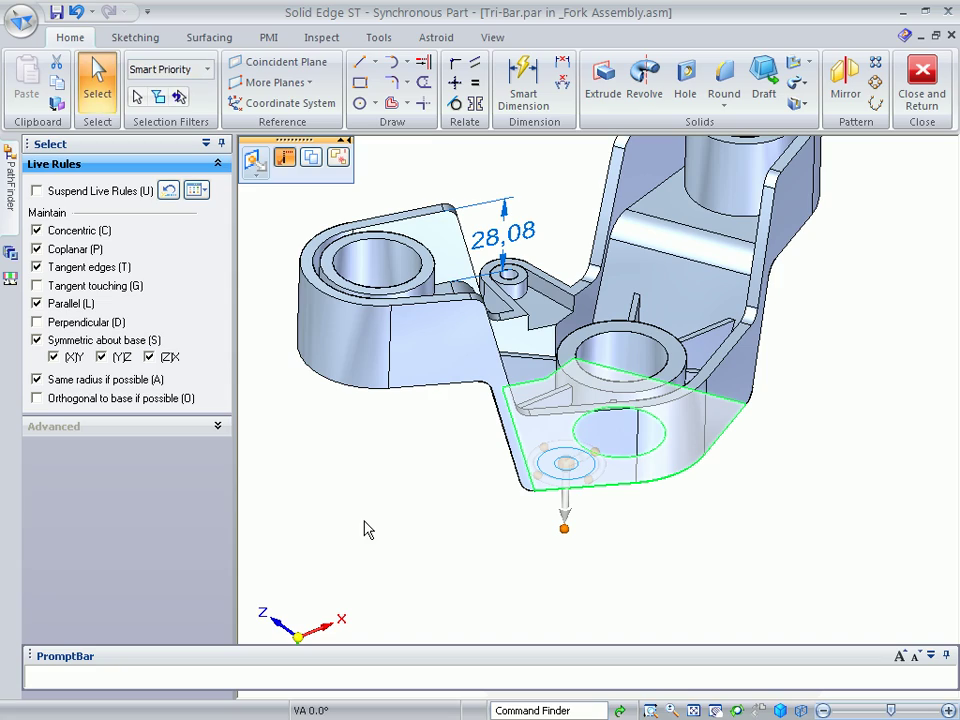
Clear the face selection, return from the crown part to the fork assembly, and set the selection priority to Faces.
{"action": "left_click", "coordinate": [379, 516]}
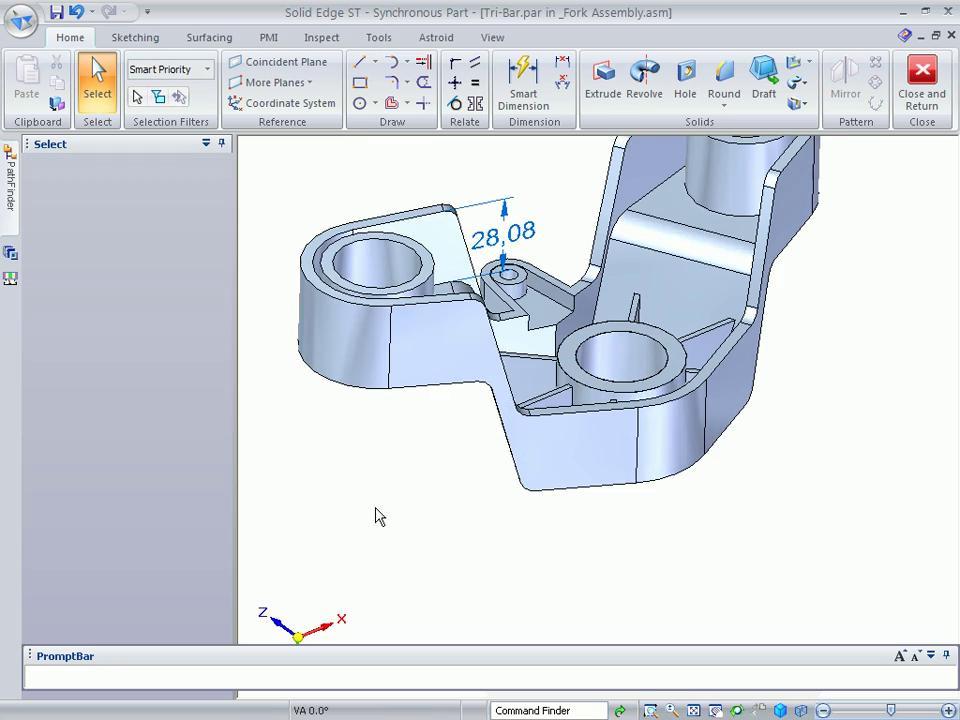
{"action": "key", "text": "ctrl+i"}
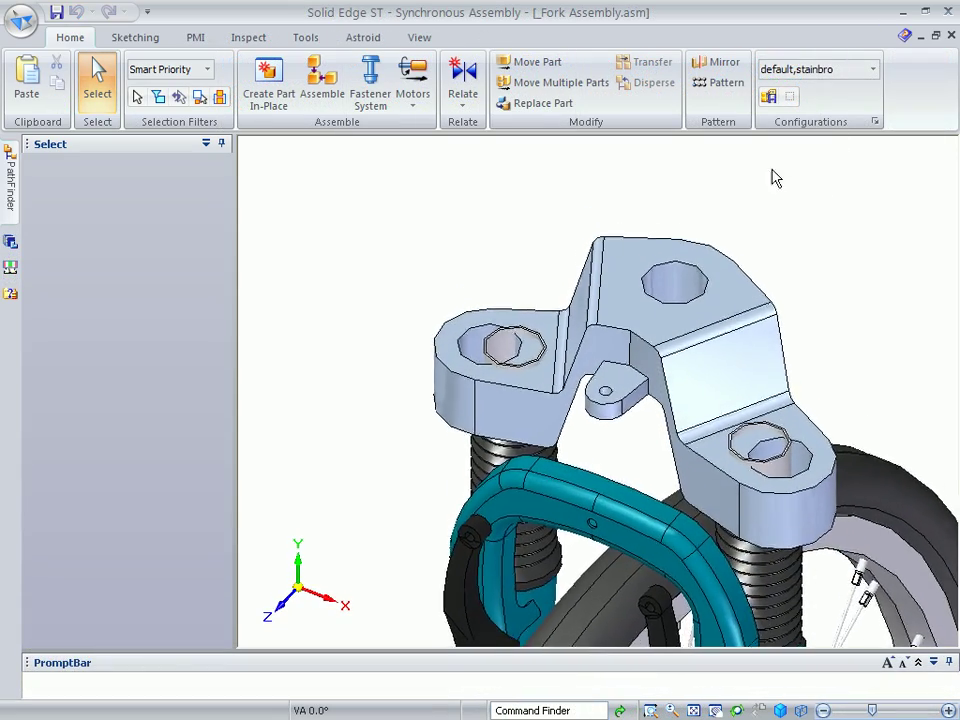
{"action": "left_click", "coordinate": [163, 72]}
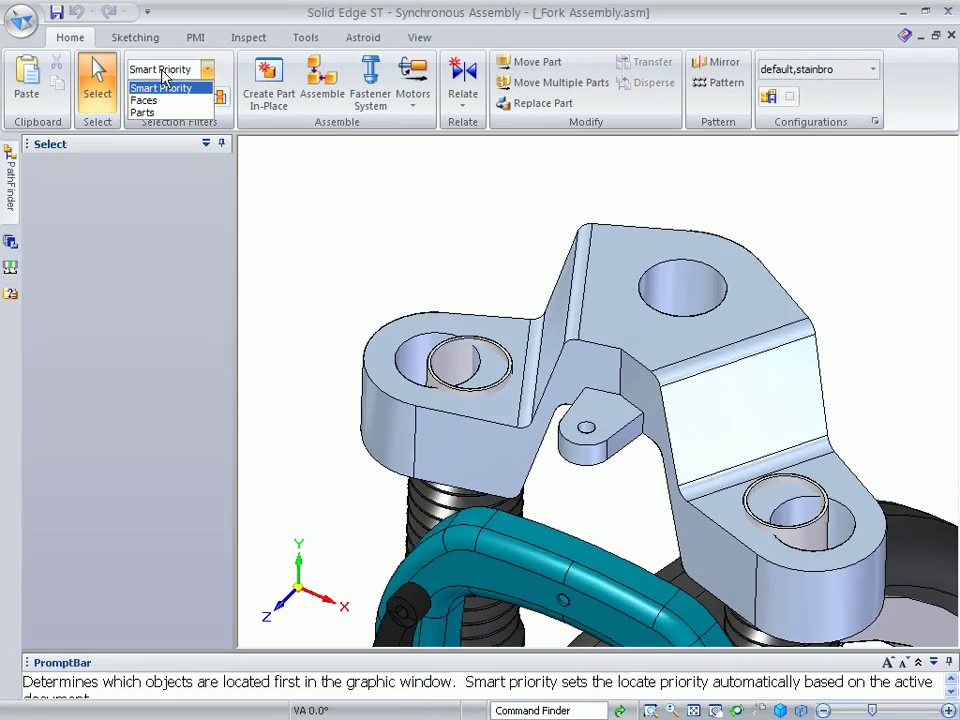
{"action": "left_click", "coordinate": [150, 100]}
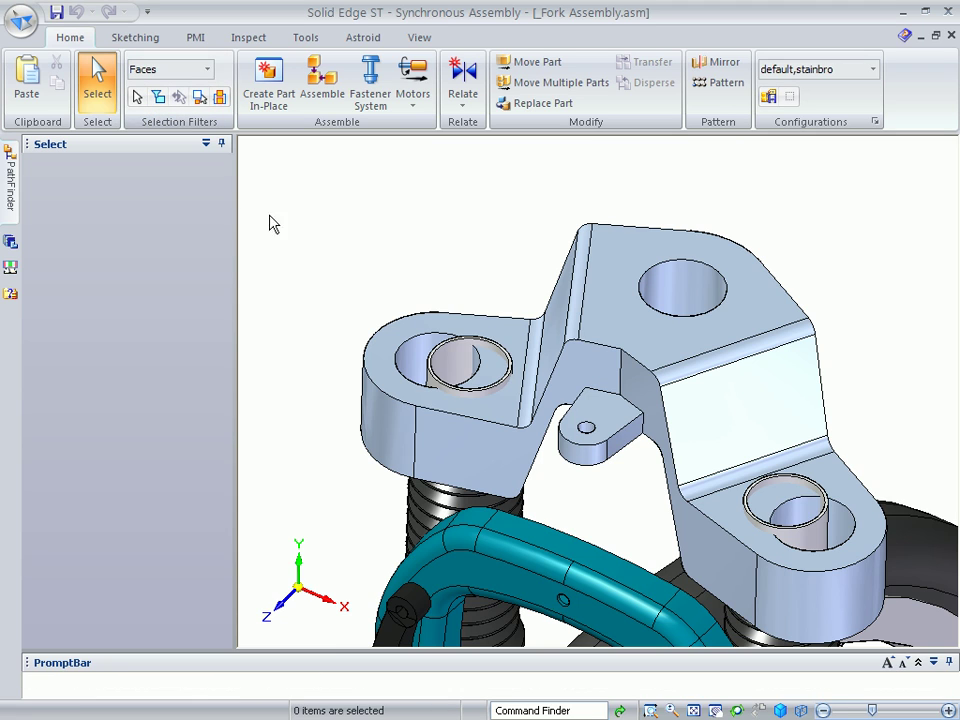
Move the cylindrical hole face in the crown's side arm onto the centre of the adjacent fork tube, keeping symmetry about the base.
{"action": "left_click", "coordinate": [417, 357]}
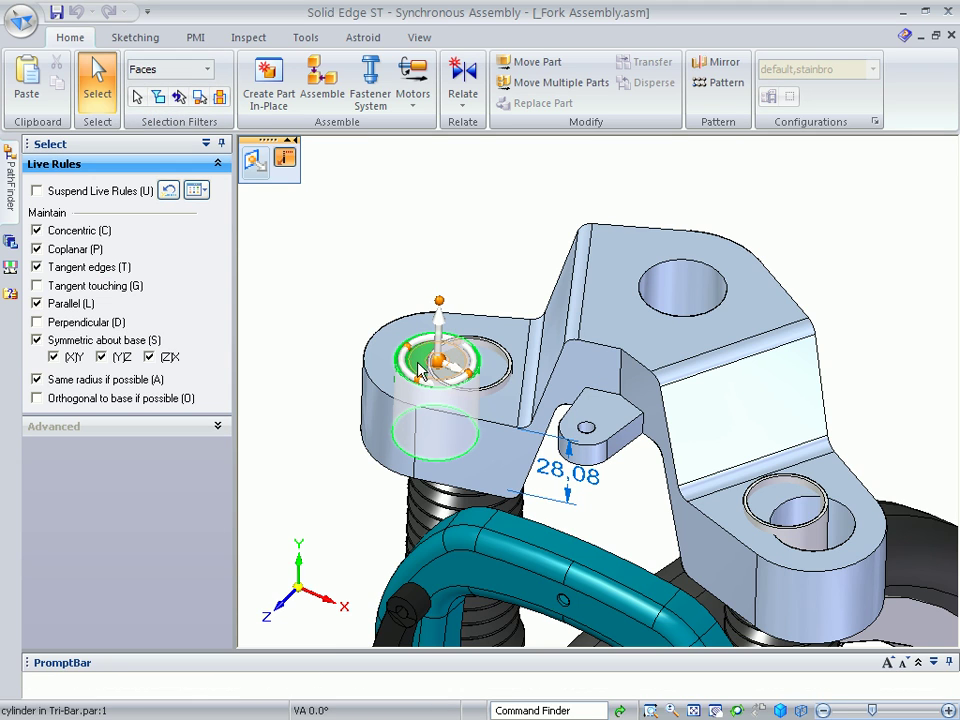
{"action": "left_click", "coordinate": [420, 371]}
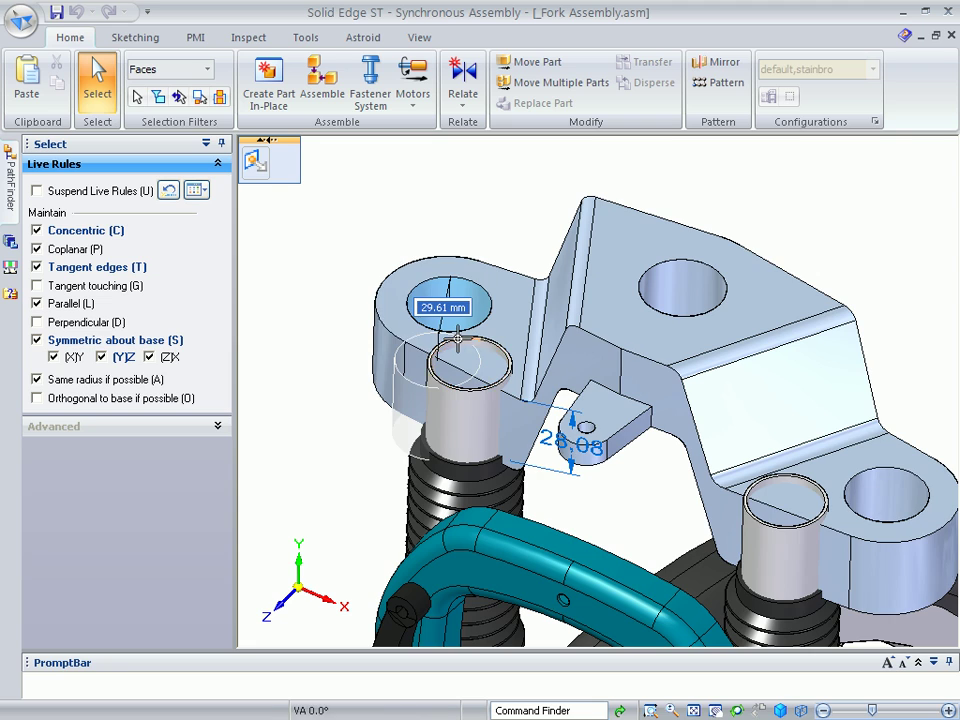
{"action": "left_click_drag", "start_coordinate": [456, 338], "coordinate": [454, 349]}
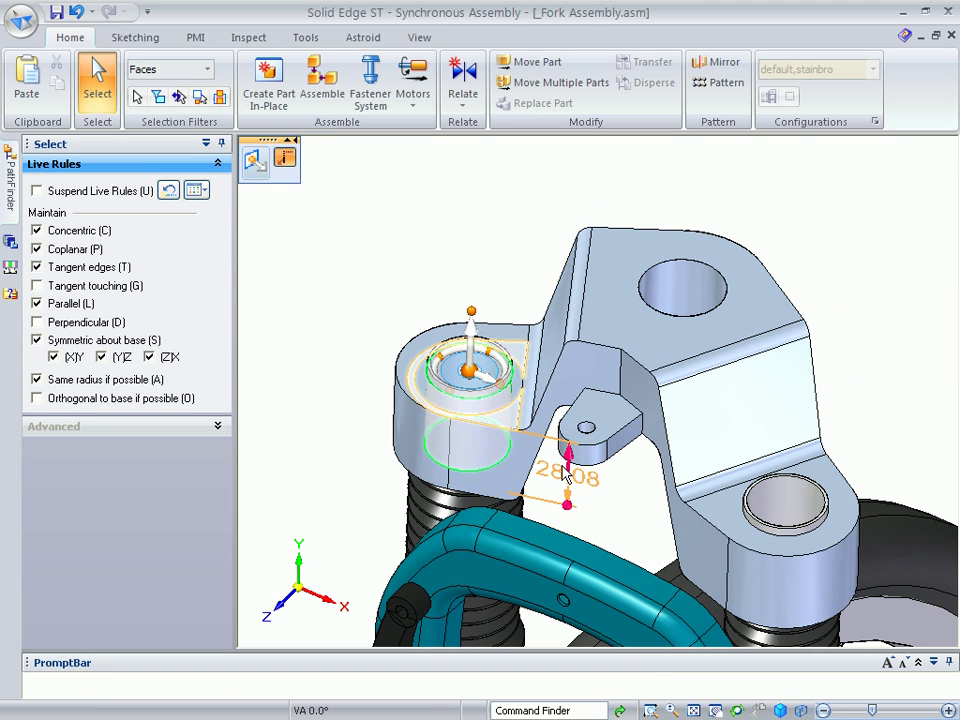
Set the side arm's rim-to-floor dimension to 30.89 mm so its face meets the ends of the fork tubes.
{"action": "left_click", "coordinate": [563, 470]}
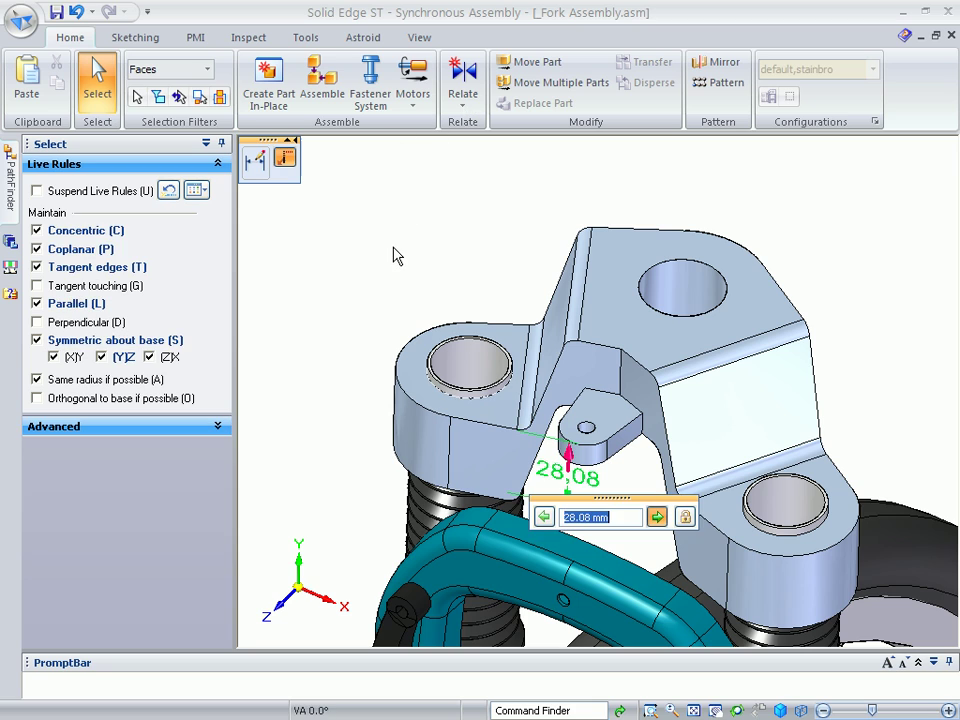
{"action": "scroll", "coordinate": [393, 247], "scroll_direction": "up", "scroll_amount": 3}
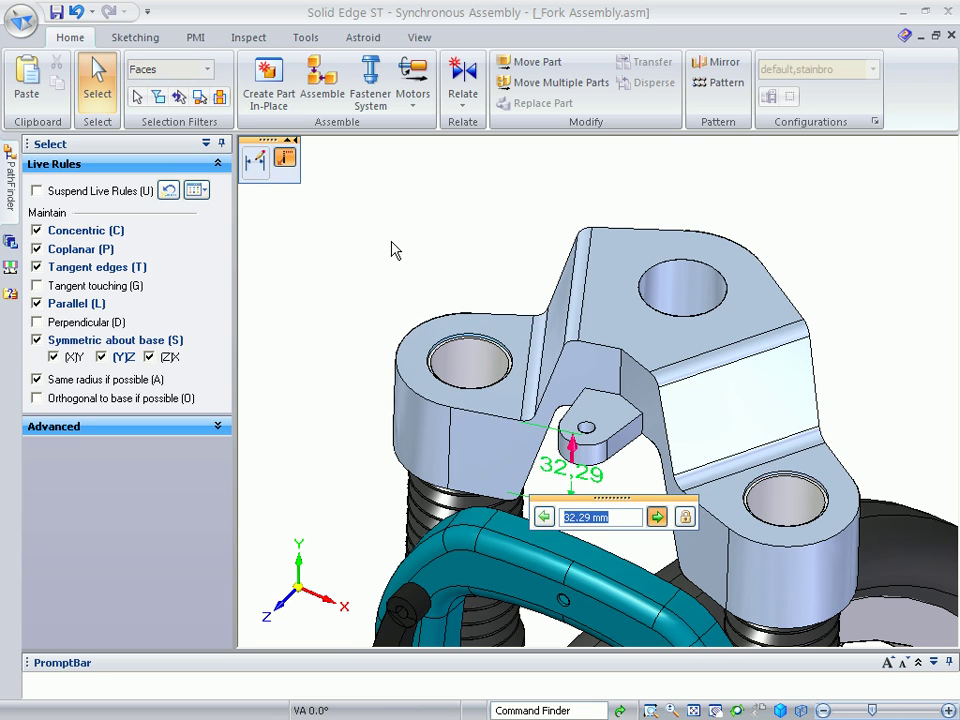
{"action": "scroll", "coordinate": [393, 246], "scroll_direction": "up", "scroll_amount": 1}
{"action": "scroll", "coordinate": [389, 236], "scroll_direction": "down", "scroll_amount": 2}
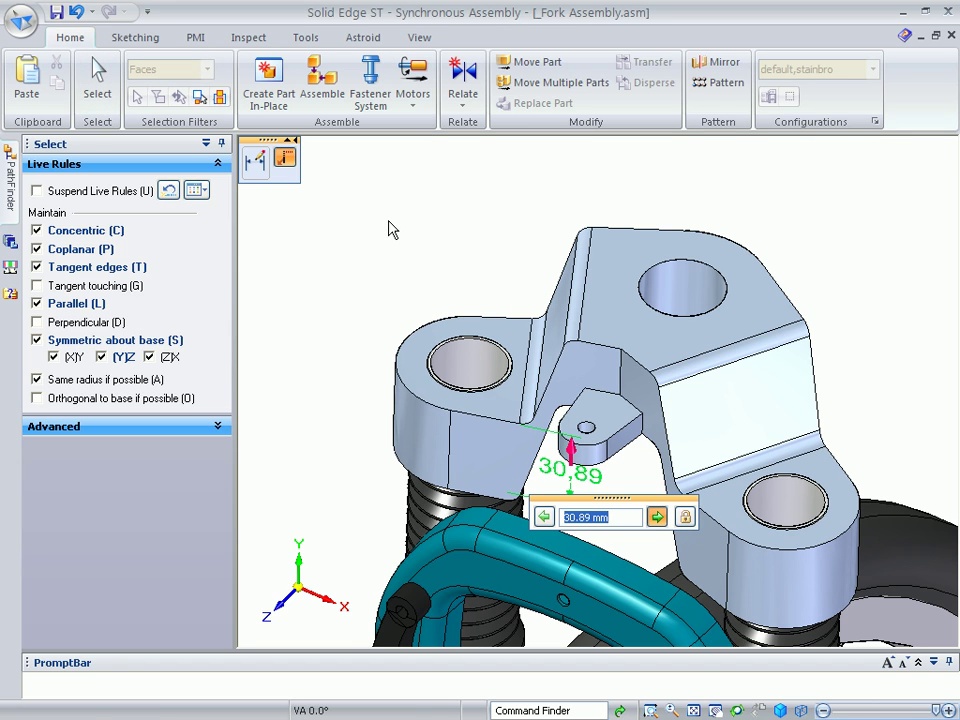
{"action": "left_click", "coordinate": [390, 221]}
{"action": "left_click", "coordinate": [391, 210]}
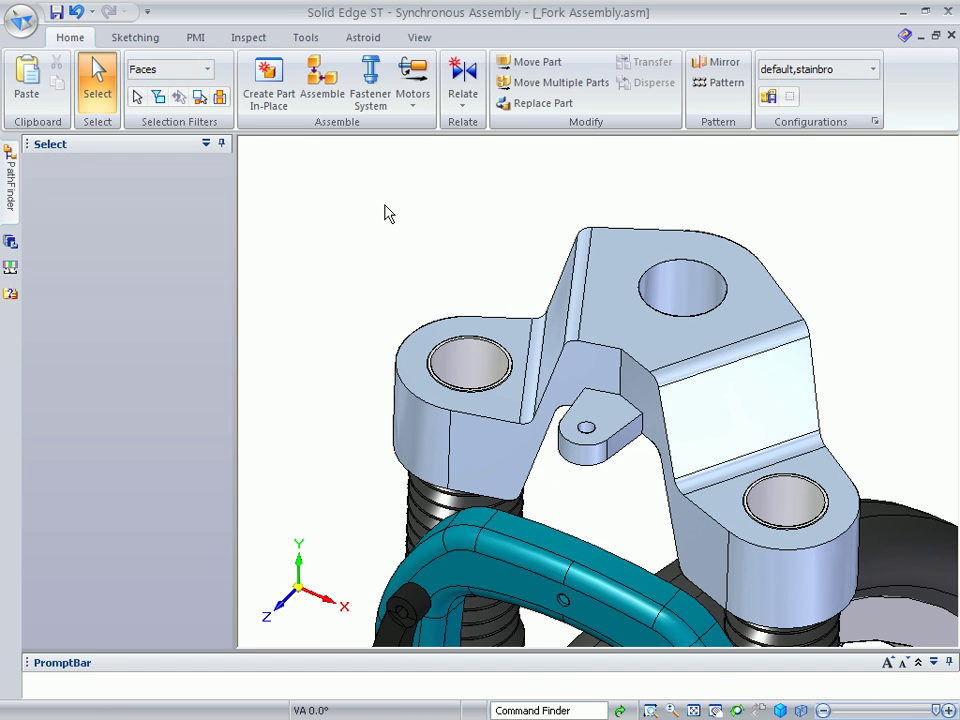